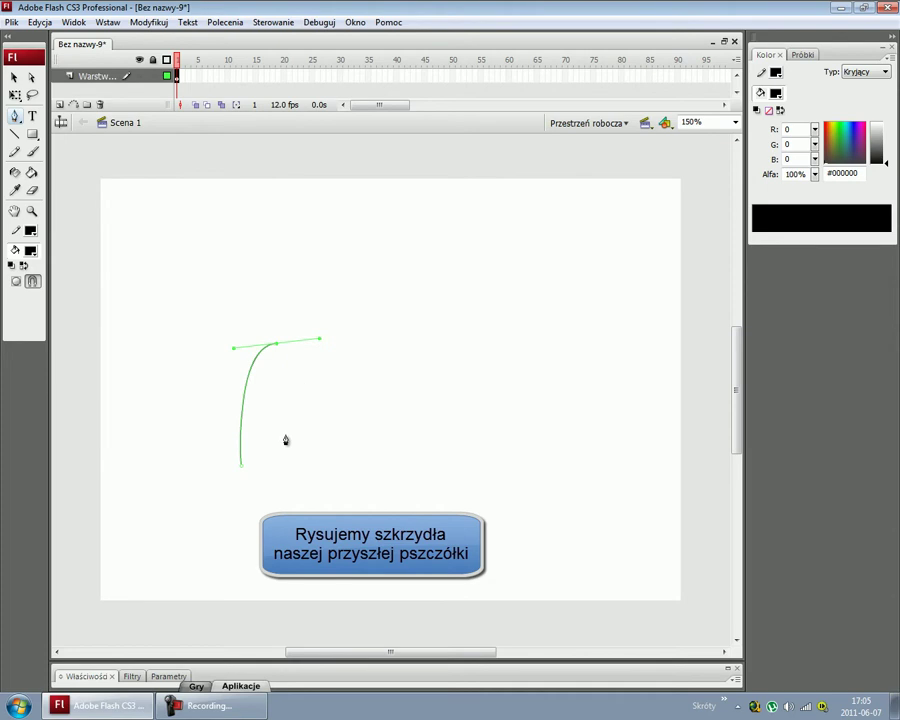
Complete the outline of two adjoining, rounded wings with the Pen tool, leaving their bases open.
click(283, 455)
drag(349, 355, 387, 381)
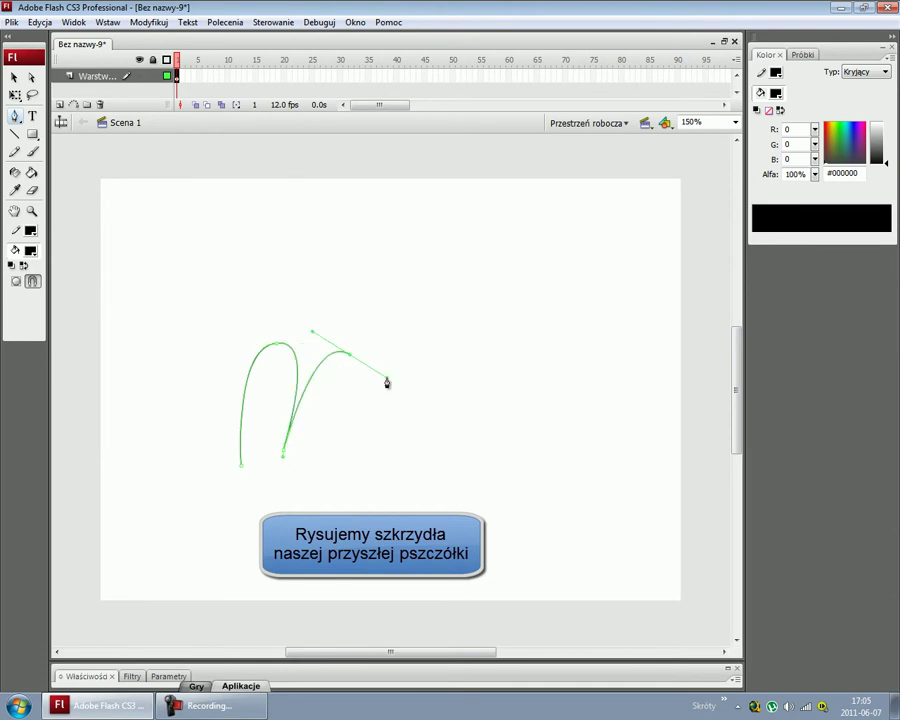
click(327, 462)
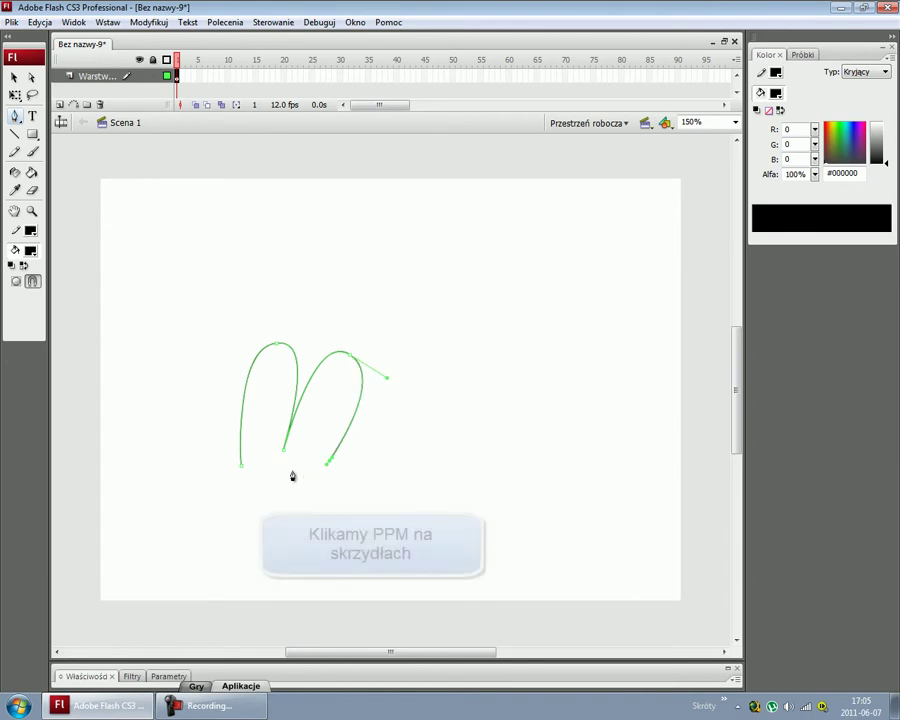
Select the whole wing outline and convert it to a movie clip symbol named "szkrzydełka".
click(14, 77)
double_click(287, 444)
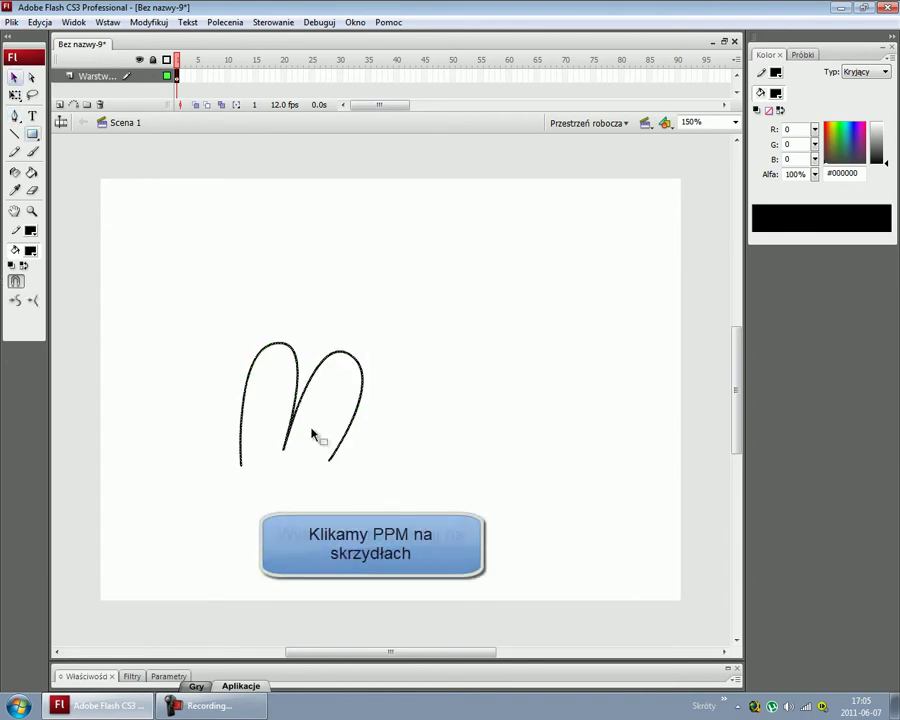
right_click(296, 430)
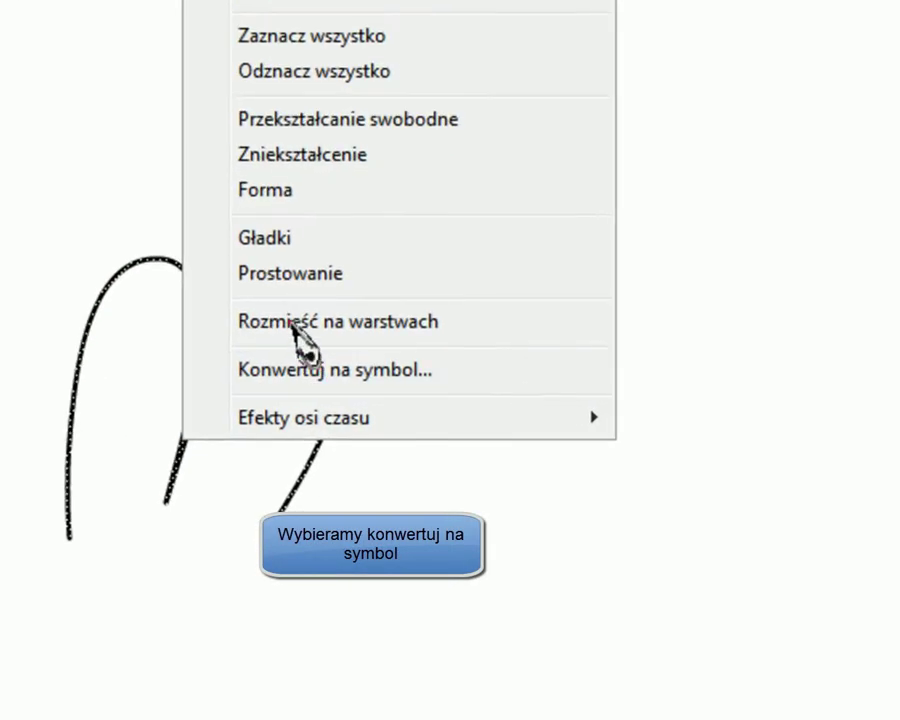
click(300, 369)
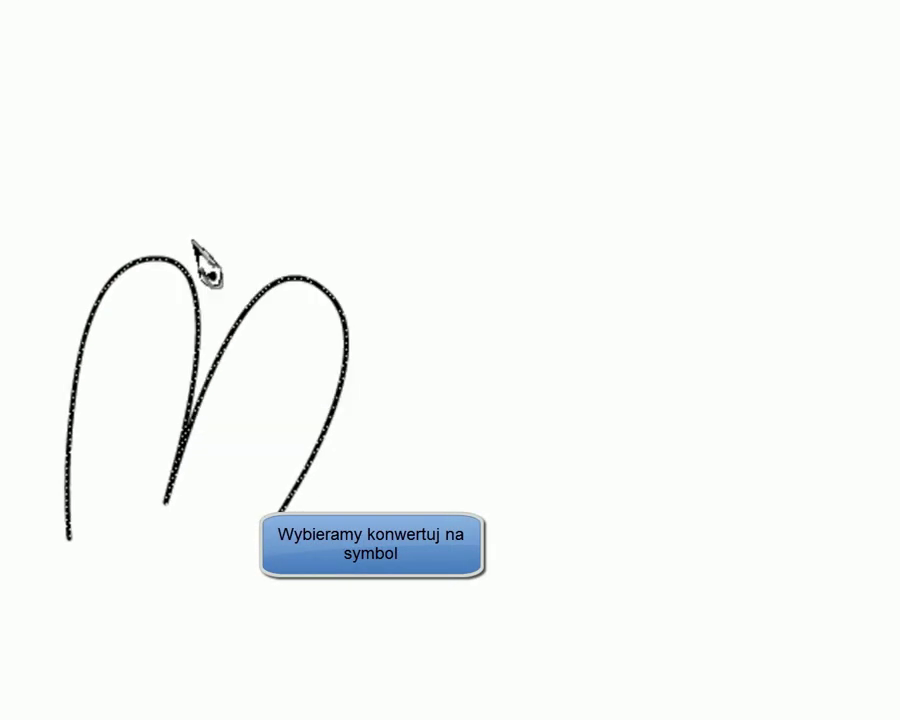
text(sz)
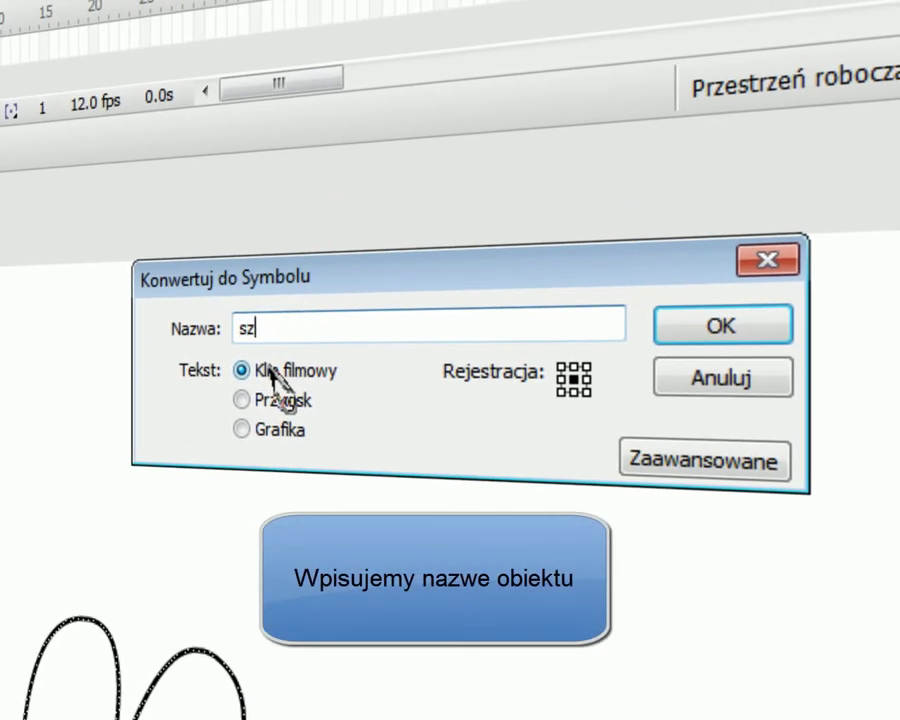
text(krzydełka)
key(Return)
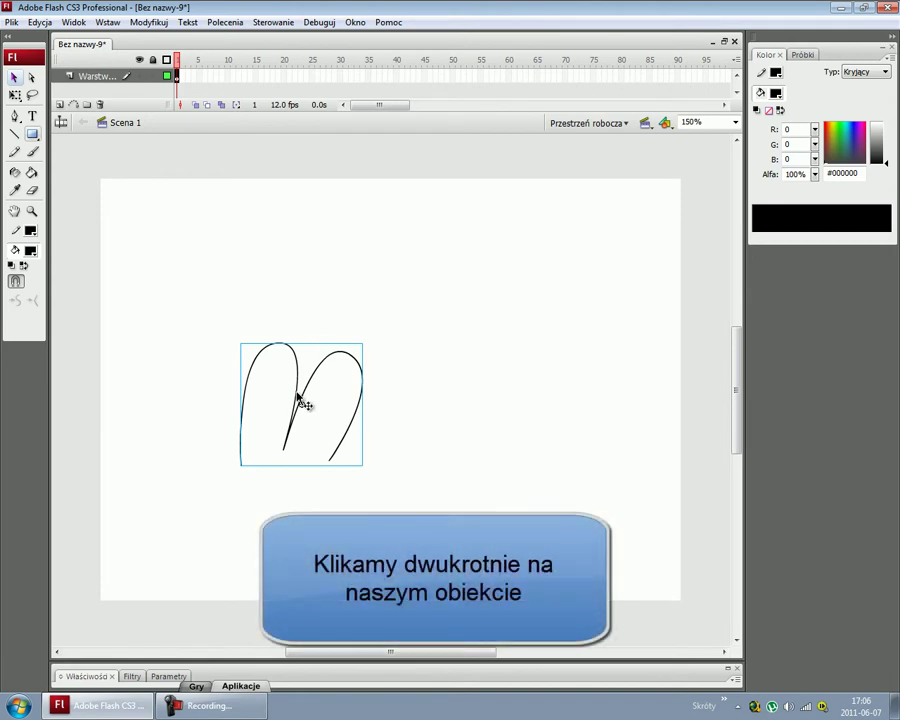
Open the wings symbol for editing and add three keyframes after frame 1.
double_click(303, 403)
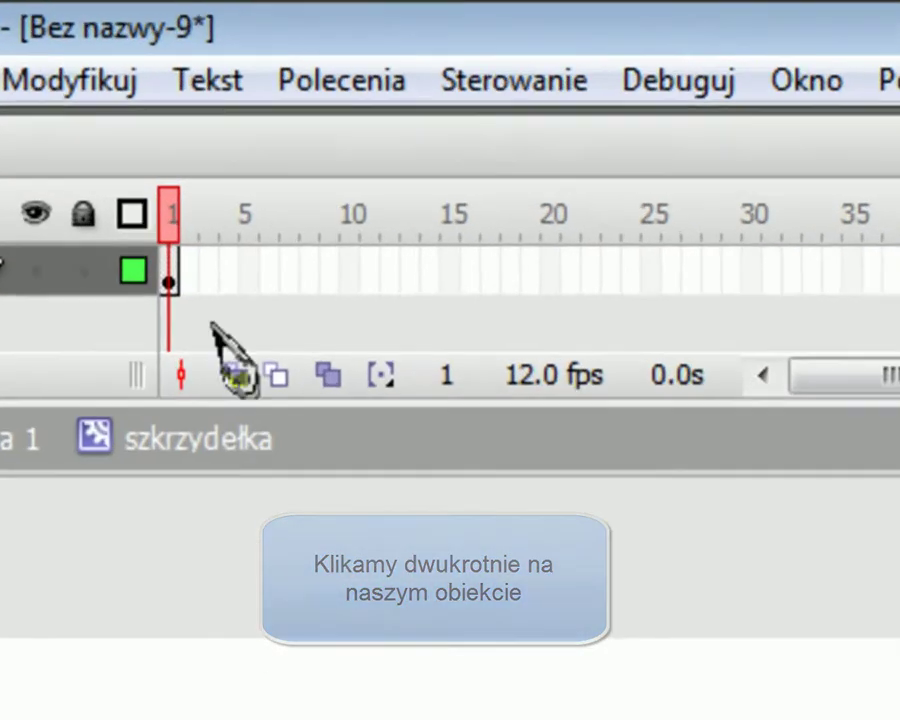
click(190, 270)
key(F6)
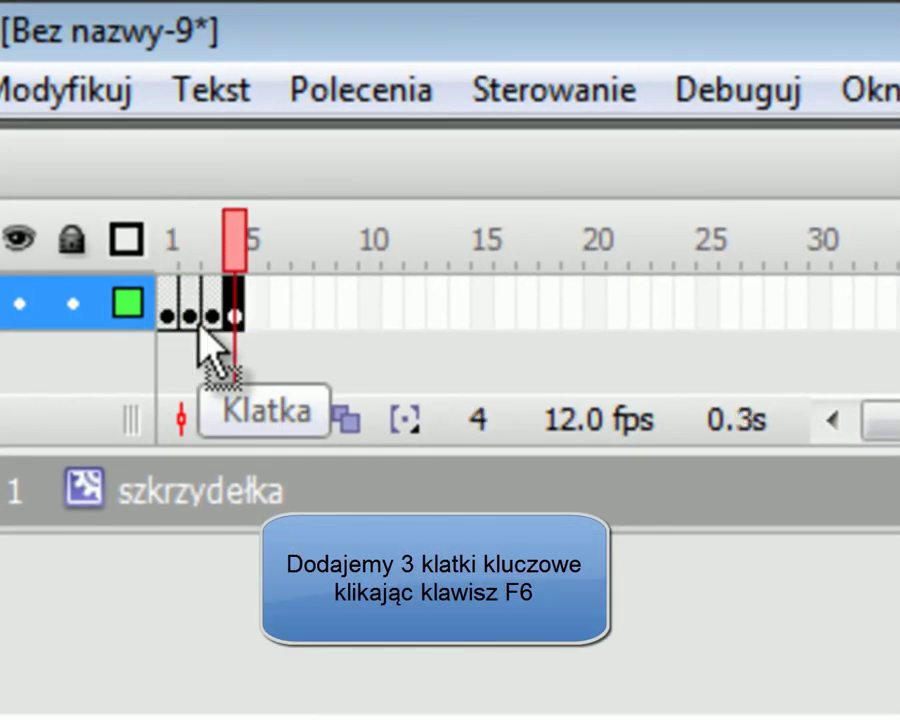
key(F6)
key(F6)
Turn on onion skinning and bend both wings slightly outward in frame 2.
click(192, 318)
click(241, 418)
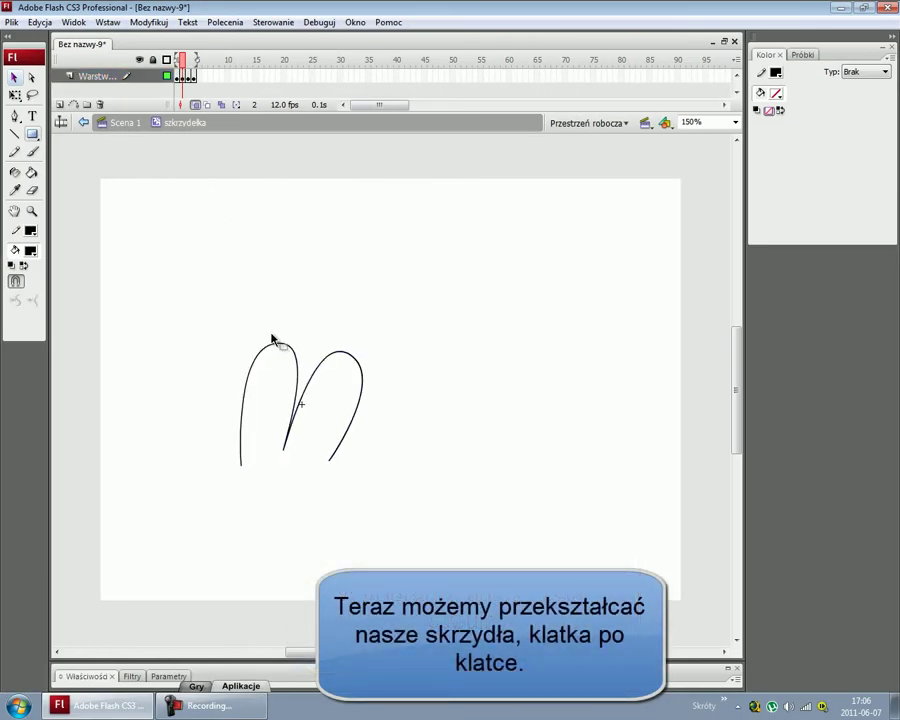
drag(272, 339, 237, 356)
drag(342, 357, 384, 388)
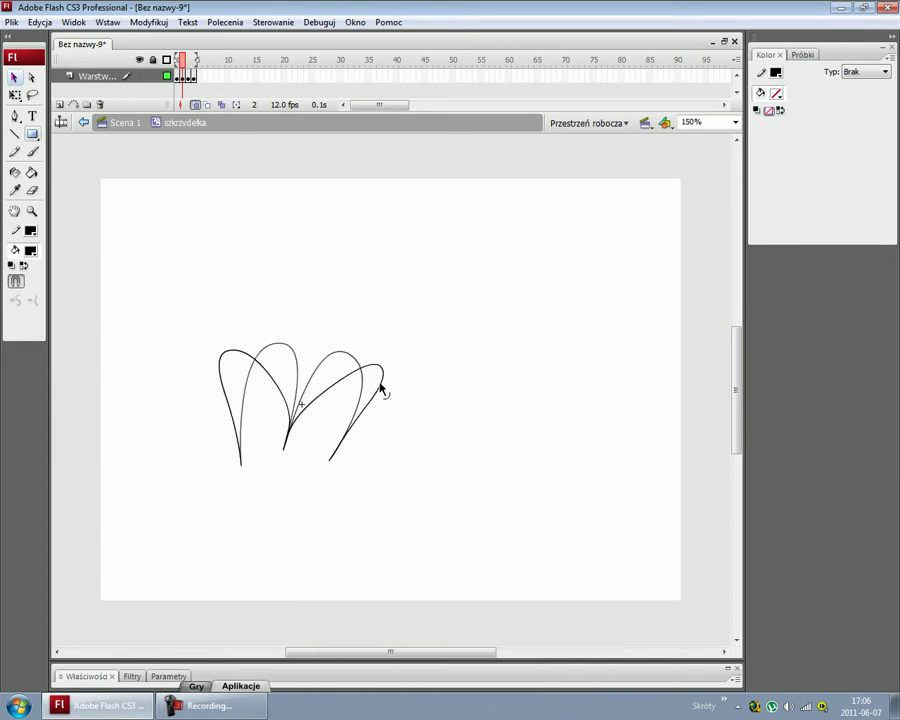
Reshape both wings in frame 3 so they spread wider and lower than in frame 2.
click(190, 76)
drag(288, 346, 205, 370)
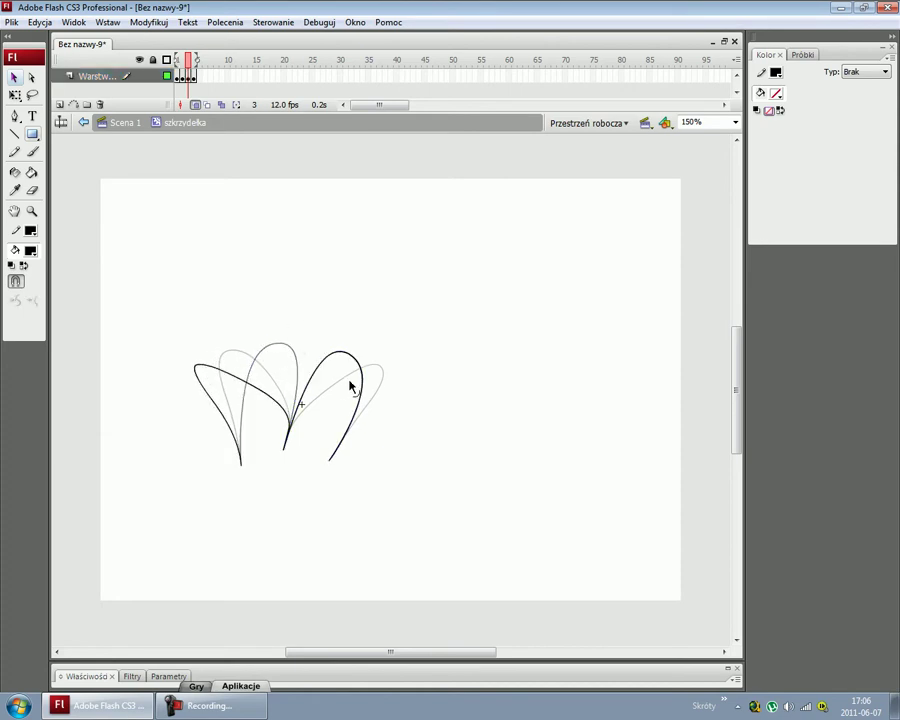
mouse_move(338, 360)
mouse_down()
mouse_move(373, 371)
mouse_move(360, 393)
mouse_move(390, 404)
mouse_up()
drag(341, 358, 361, 382)
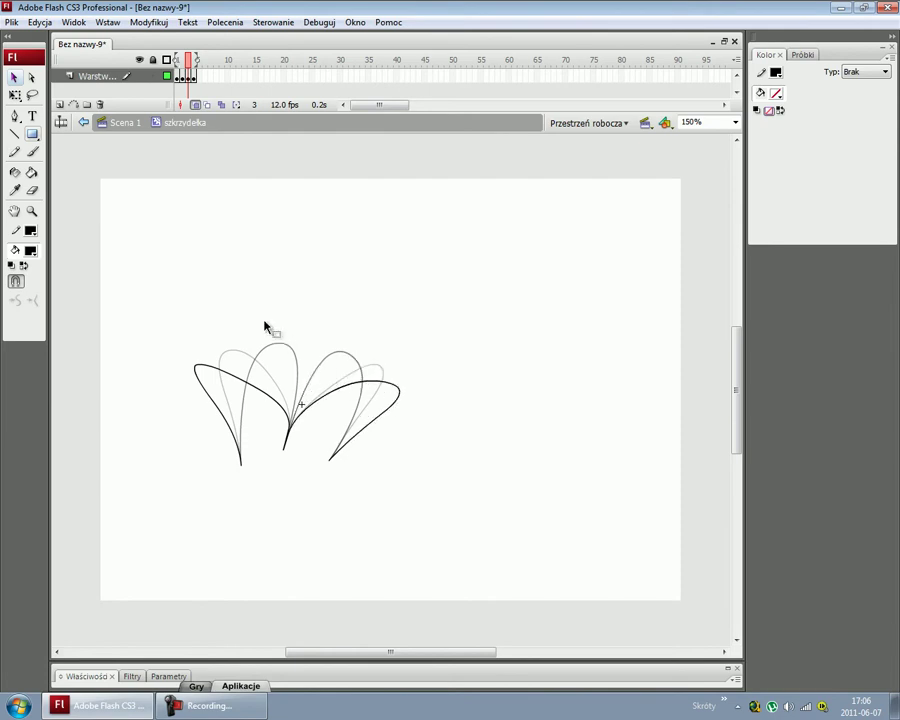
Reshape both wings in frame 4 so they spread outward almost flat, lower than in frame 3.
click(195, 78)
click(270, 382)
drag(247, 381, 182, 400)
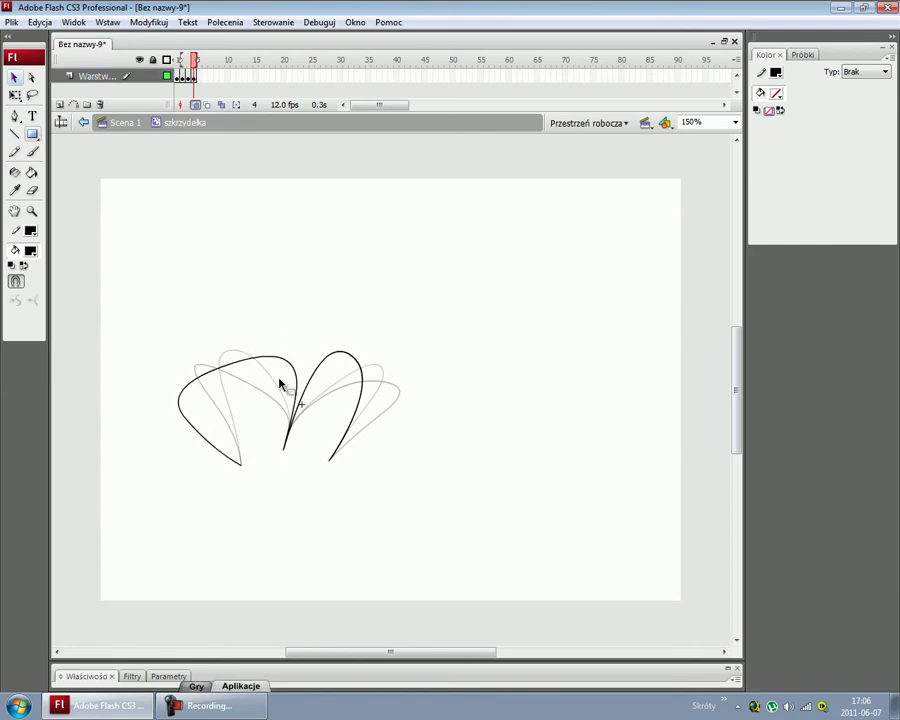
drag(288, 366, 221, 392)
drag(366, 406, 398, 424)
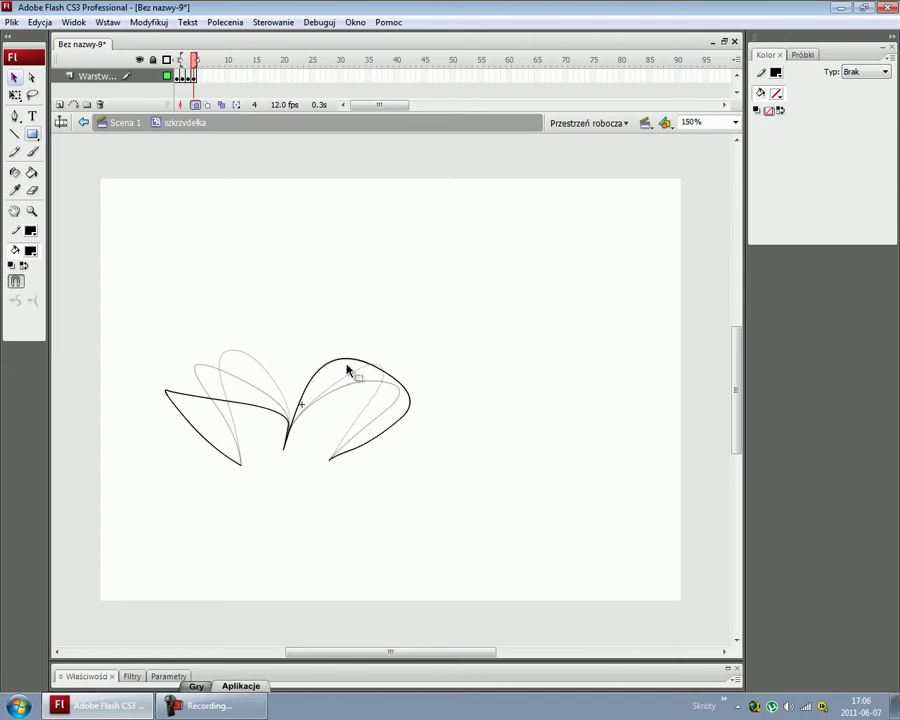
drag(343, 362, 362, 390)
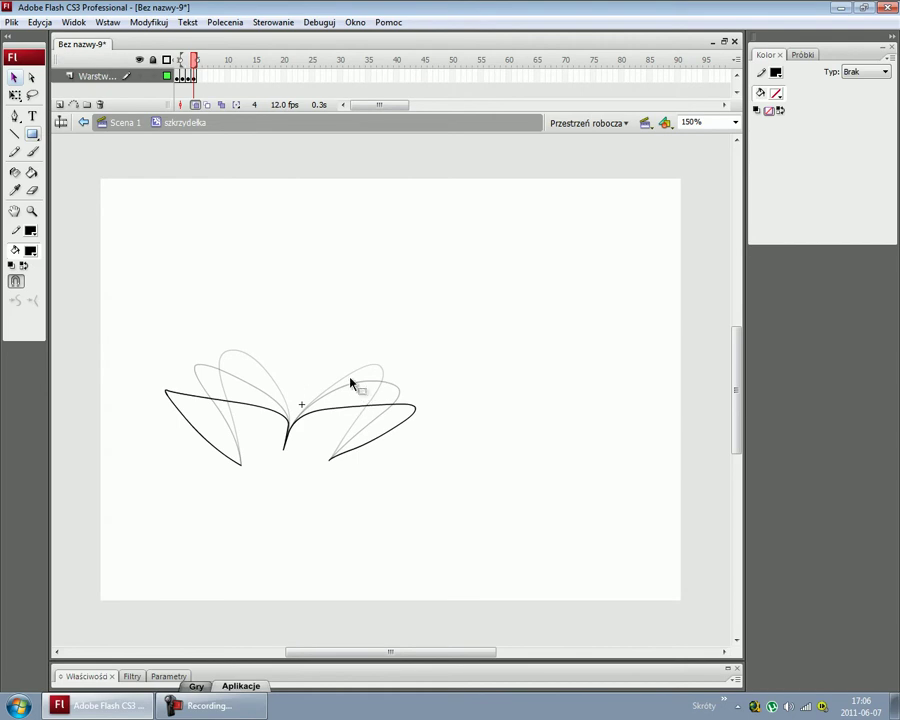
Return to the main scene and move the wings symbol to the upper-right area of the stage.
double_click(334, 292)
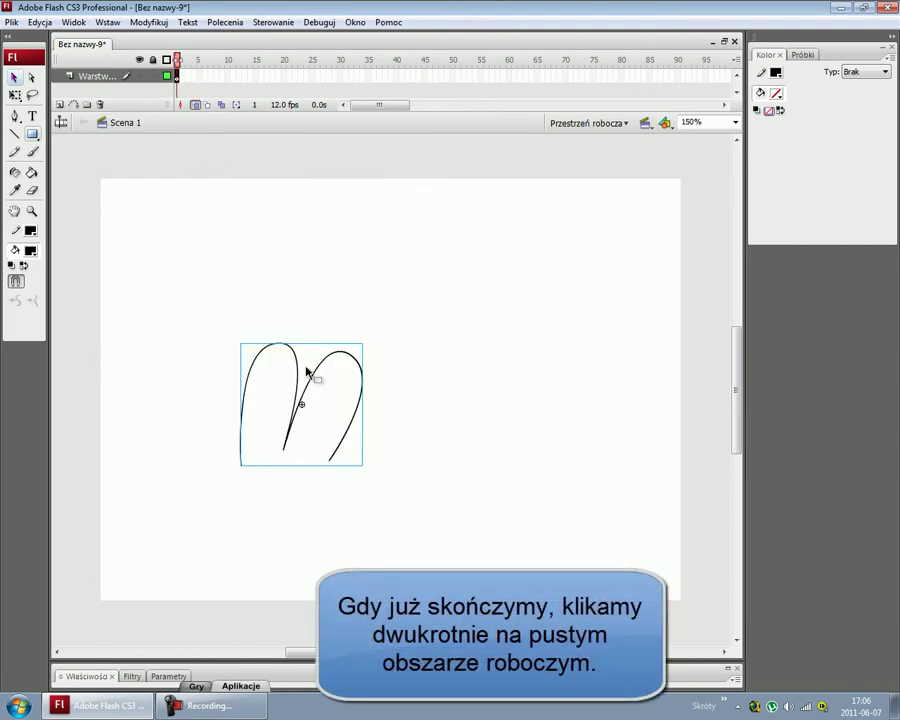
click(15, 95)
drag(311, 403, 536, 296)
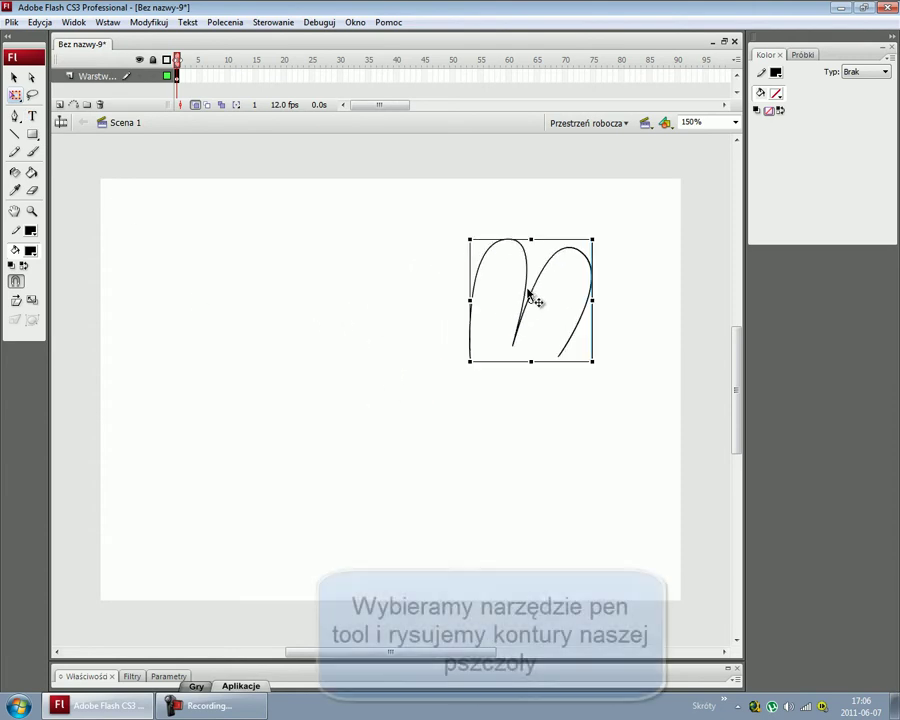
Paint a thick black oval bee body under the wings with the Brush tool and fill it with curved vertical stripes.
click(32, 151)
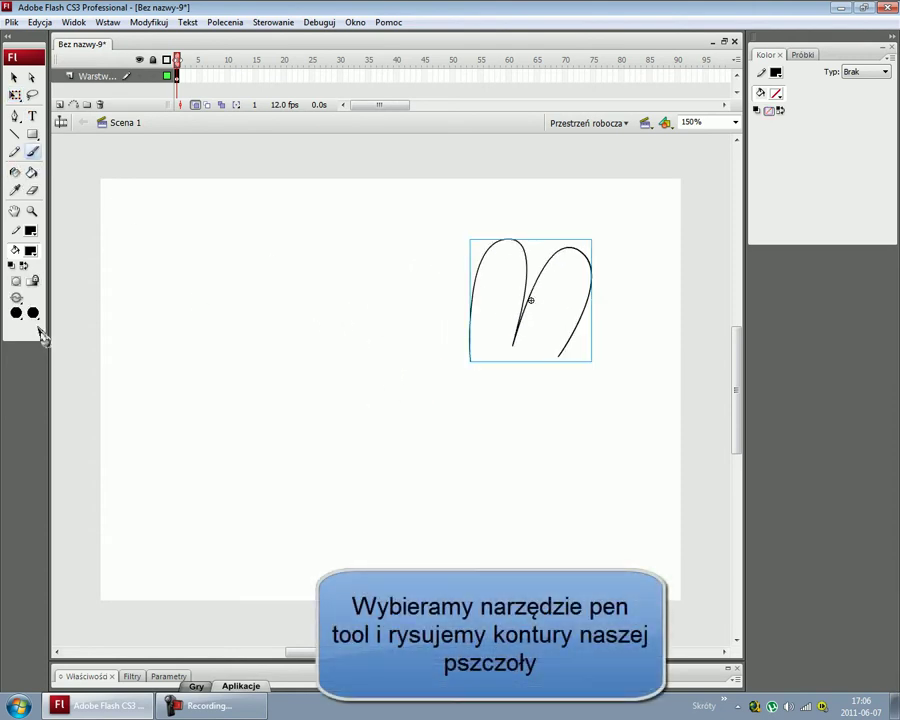
mouse_move(443, 365)
mouse_down()
mouse_move(490, 345)
mouse_move(544, 349)
mouse_move(590, 364)
mouse_move(606, 385)
mouse_move(601, 413)
mouse_move(548, 428)
mouse_move(464, 380)
mouse_up()
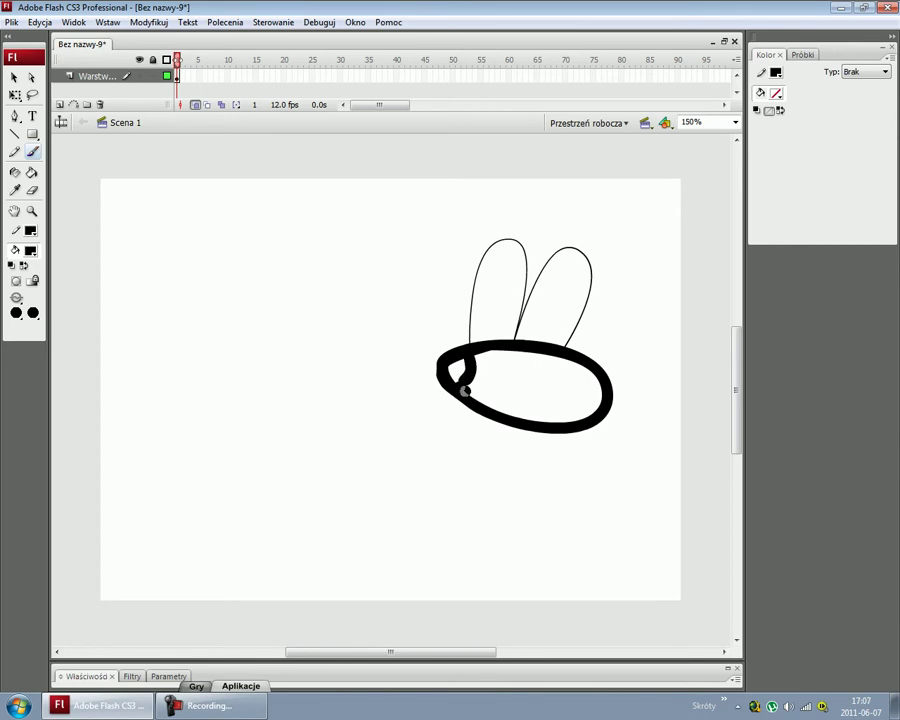
mouse_move(463, 389)
mouse_down()
mouse_move(477, 356)
mouse_move(509, 358)
mouse_move(492, 407)
mouse_move(512, 381)
mouse_move(515, 351)
mouse_move(540, 375)
mouse_move(520, 417)
mouse_move(546, 388)
mouse_move(544, 354)
mouse_up()
drag(558, 421, 570, 361)
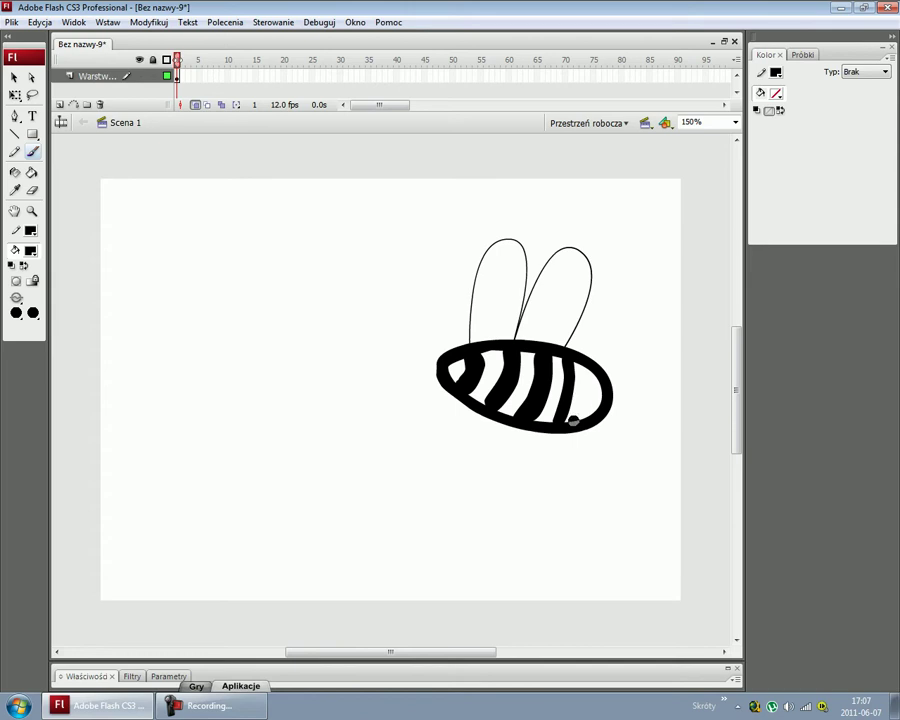
click(592, 382)
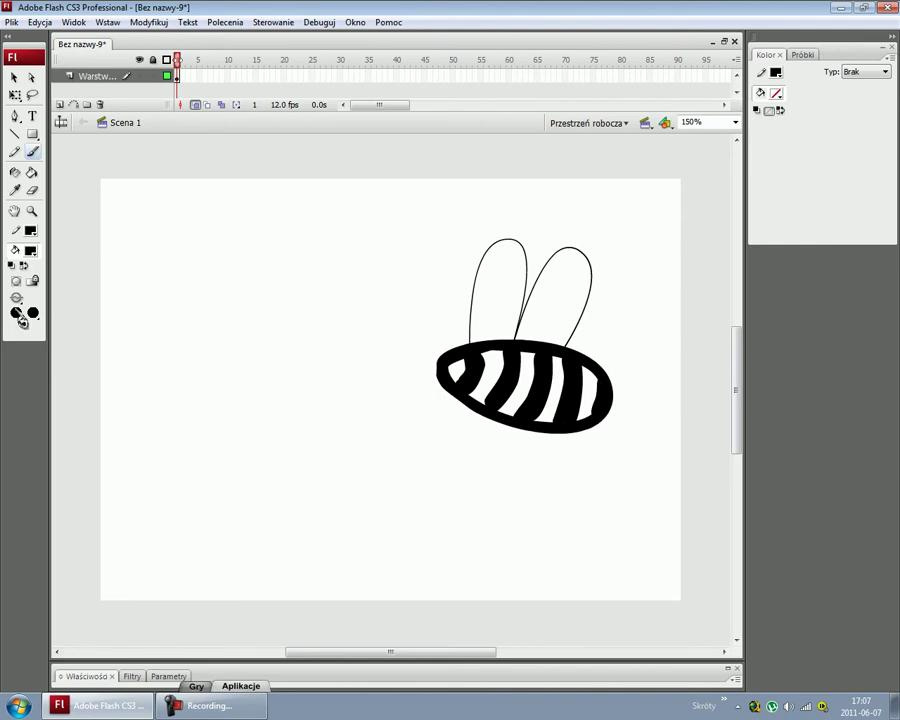
Adjust the brush size and paint a round black head outline at the left end of the bee's body.
click(16, 312)
click(36, 412)
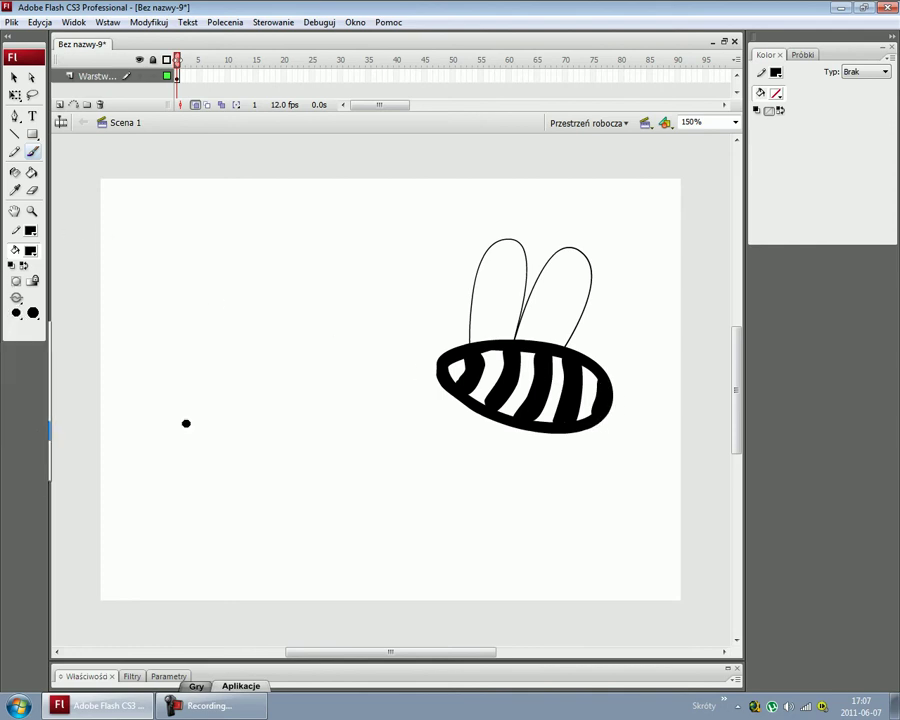
click(16, 312)
click(36, 452)
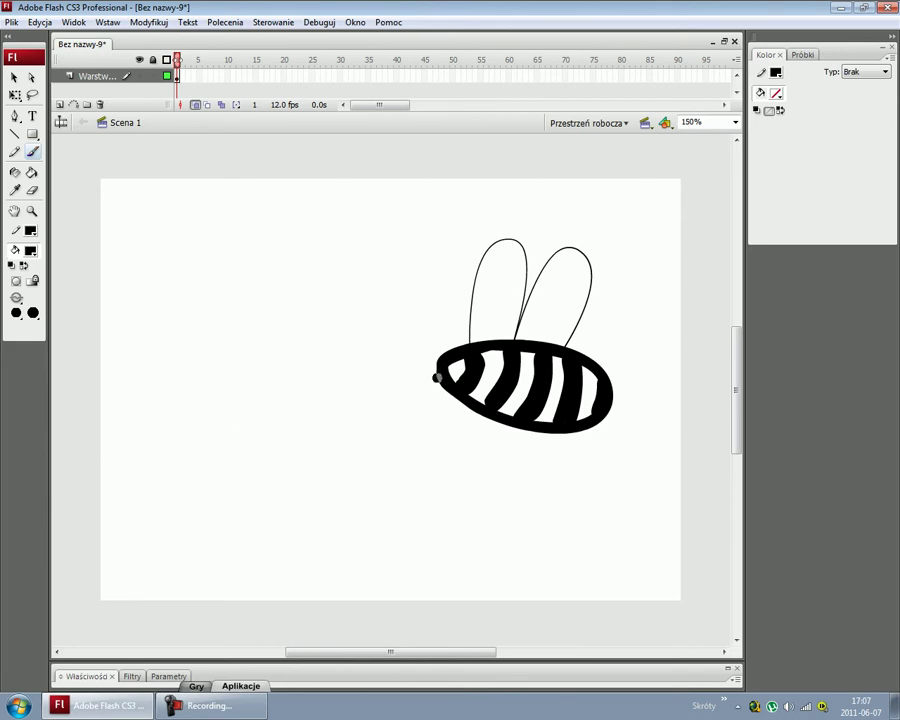
mouse_move(444, 352)
mouse_down()
mouse_move(412, 330)
mouse_move(406, 366)
mouse_move(440, 372)
mouse_move(473, 356)
mouse_up()
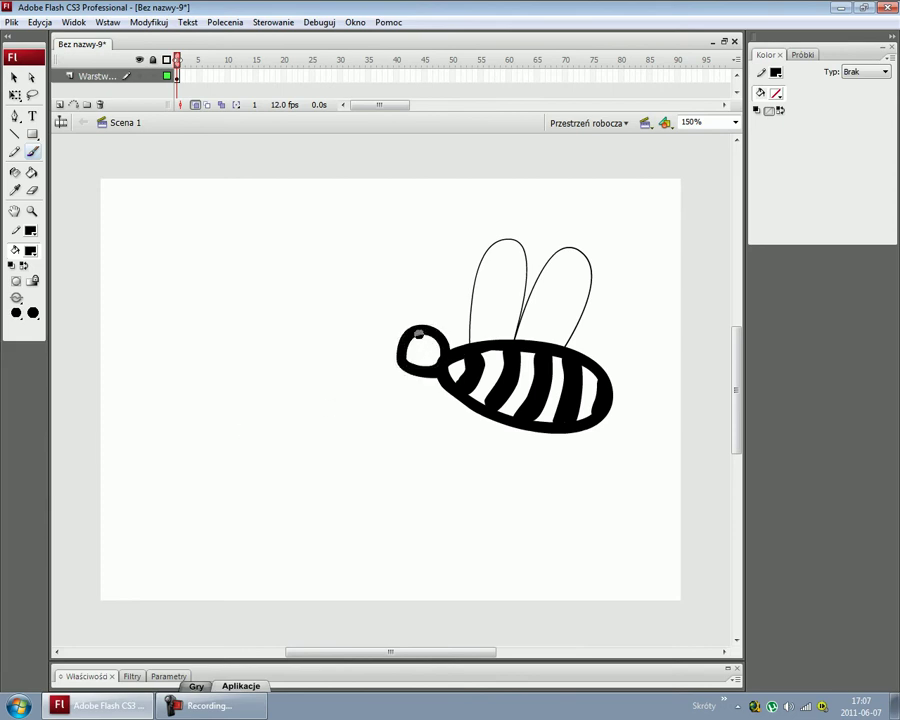
Paint two antennae with round tips on the bee's head using a smaller brush, and add short legs and a stinger to its body.
click(16, 313)
click(30, 428)
drag(440, 331, 450, 295)
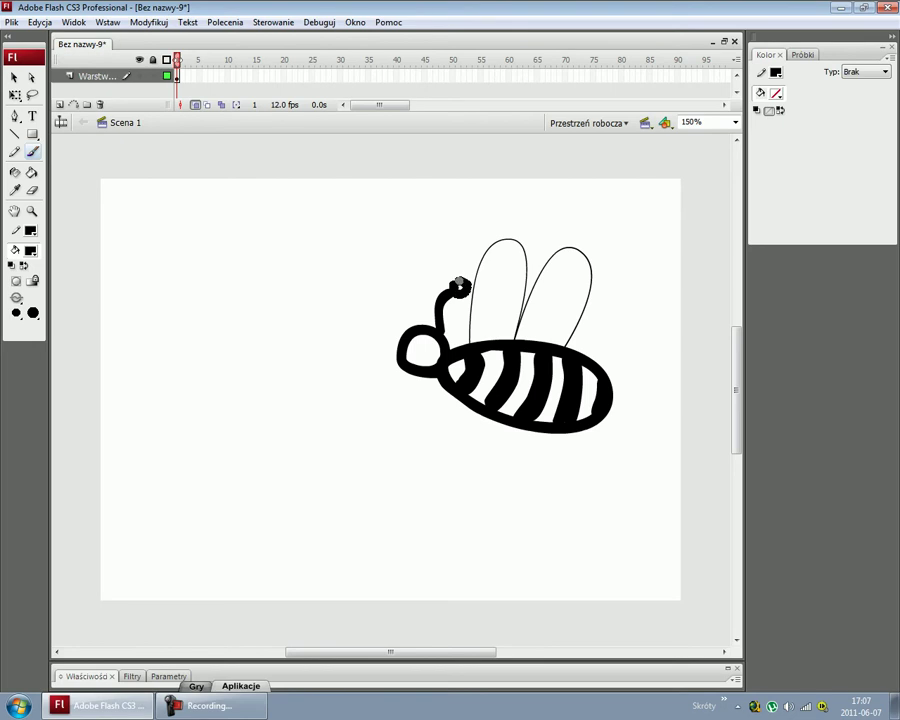
drag(408, 331, 411, 306)
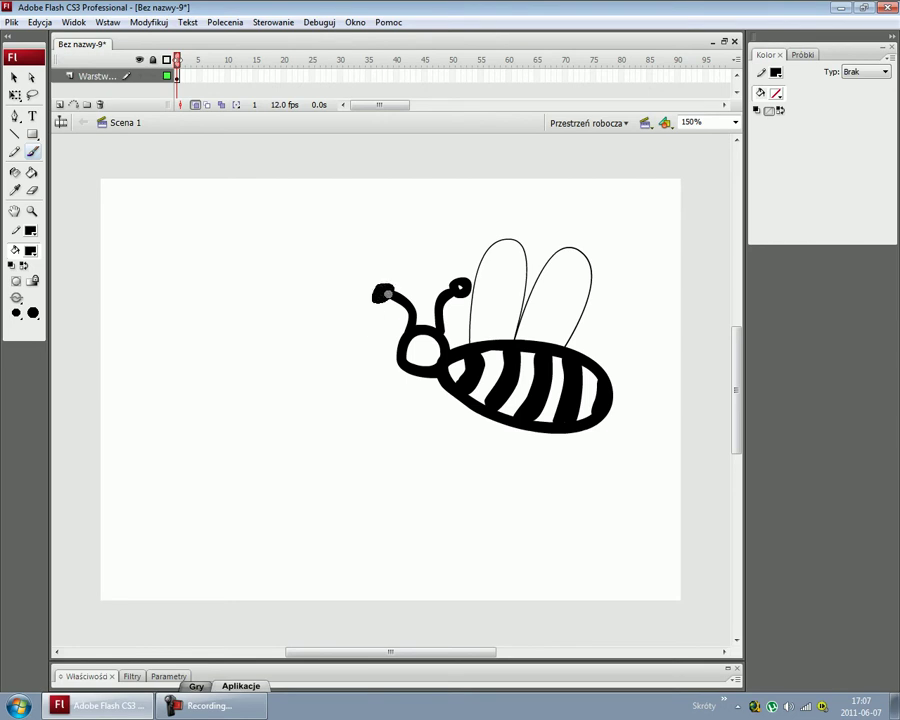
key(ctrl+z)
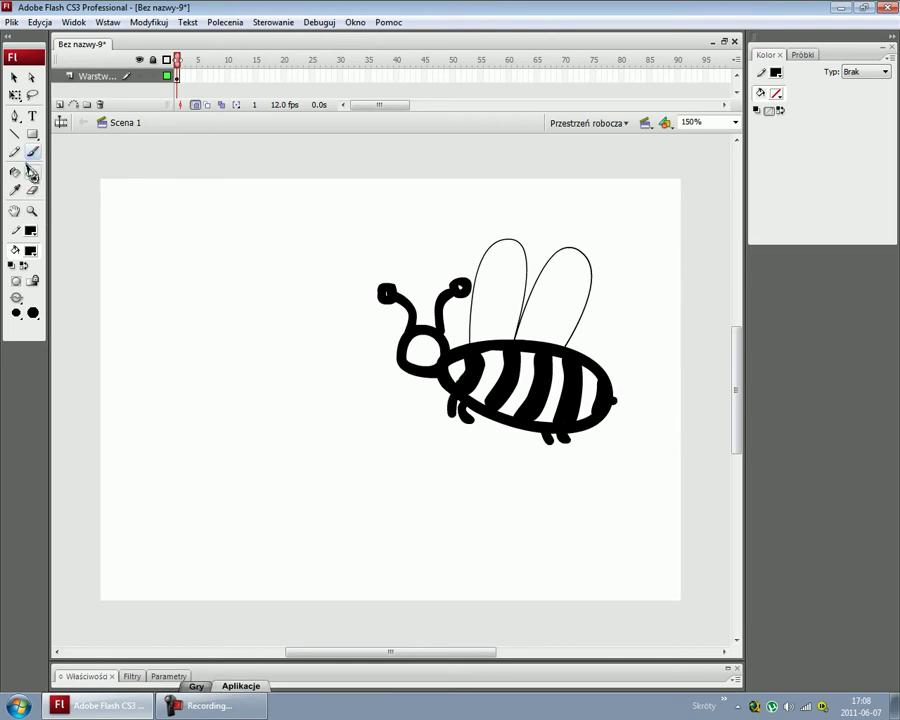
Paint a small slanted eye with a pupil inside the bee's head using a fine brush.
click(31, 212)
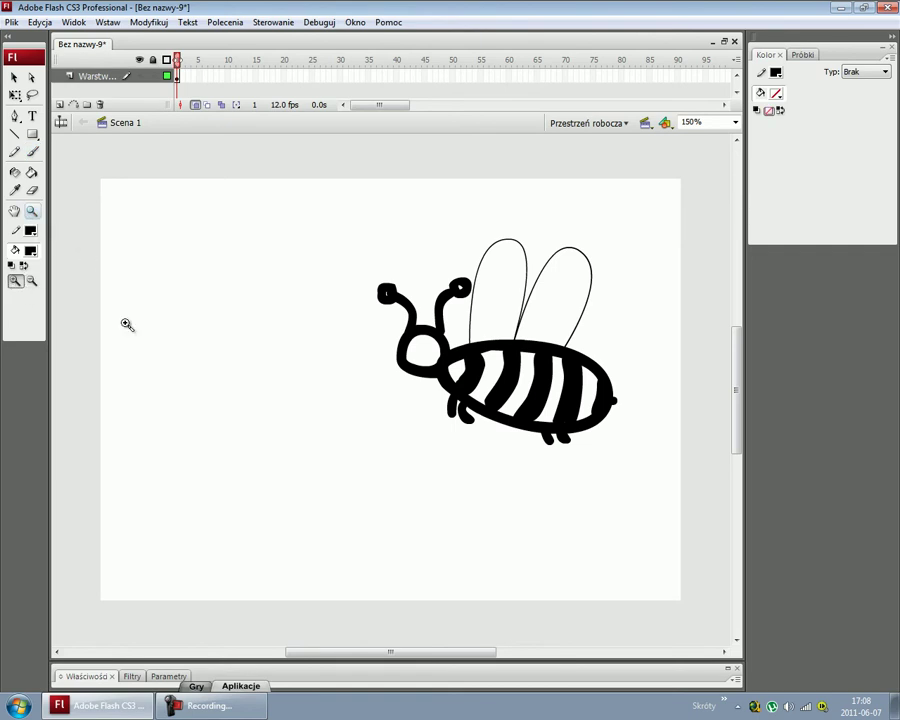
click(408, 343)
click(437, 398)
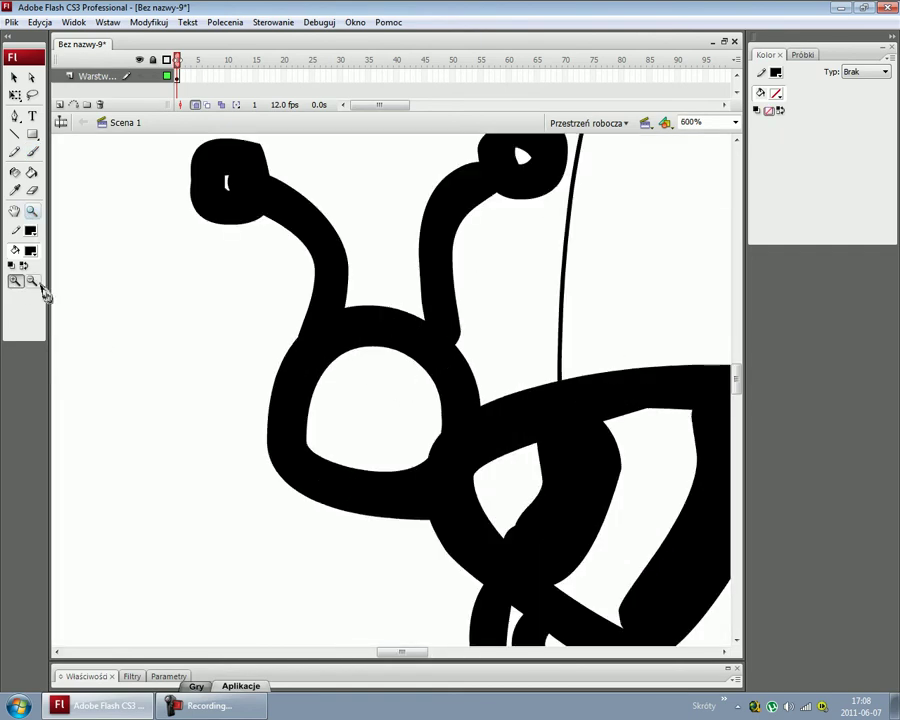
click(32, 151)
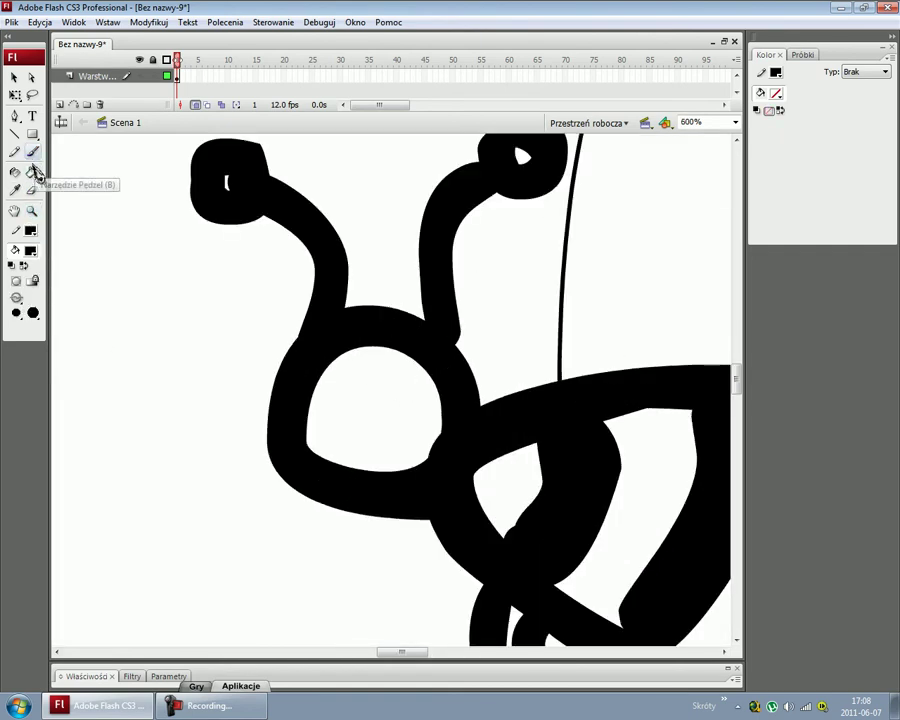
click(16, 312)
click(42, 429)
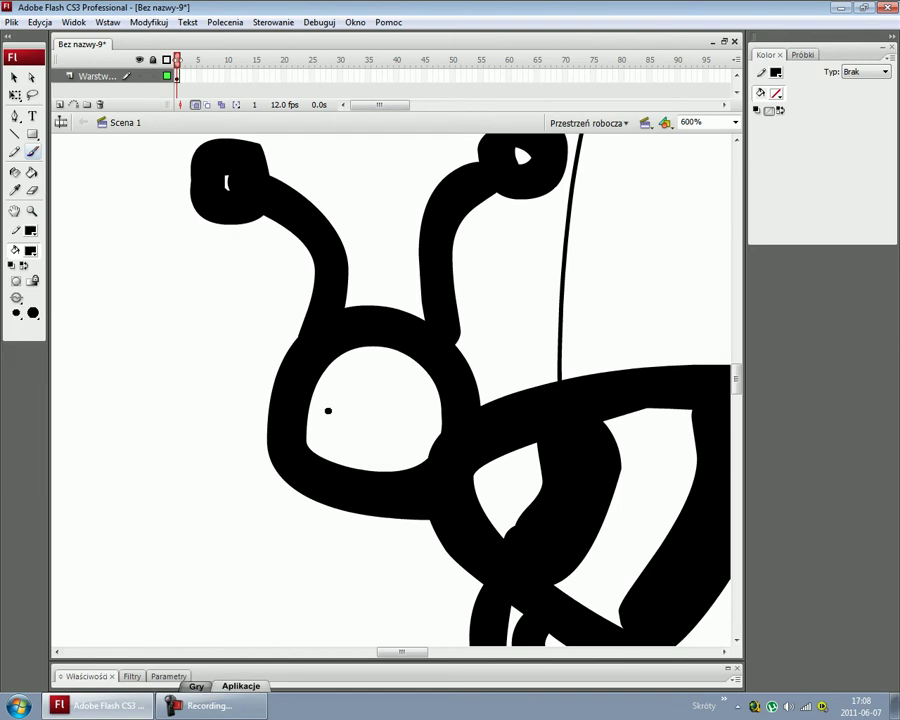
drag(348, 410, 376, 408)
click(350, 416)
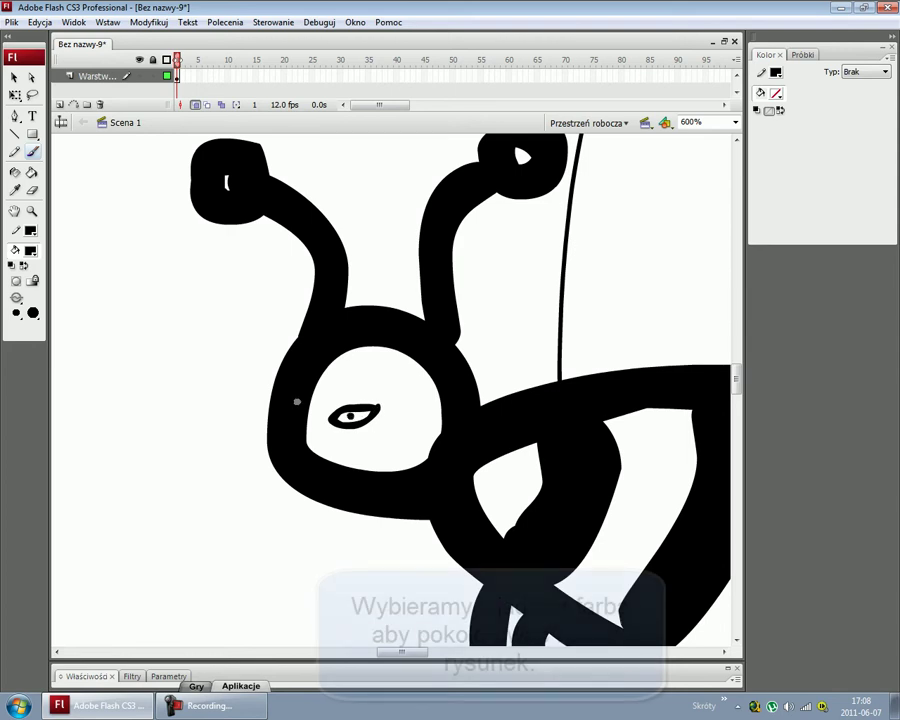
Fill the whites of the bee's eye with red (#FF0000) using the Paint Bucket tool.
click(31, 172)
click(31, 250)
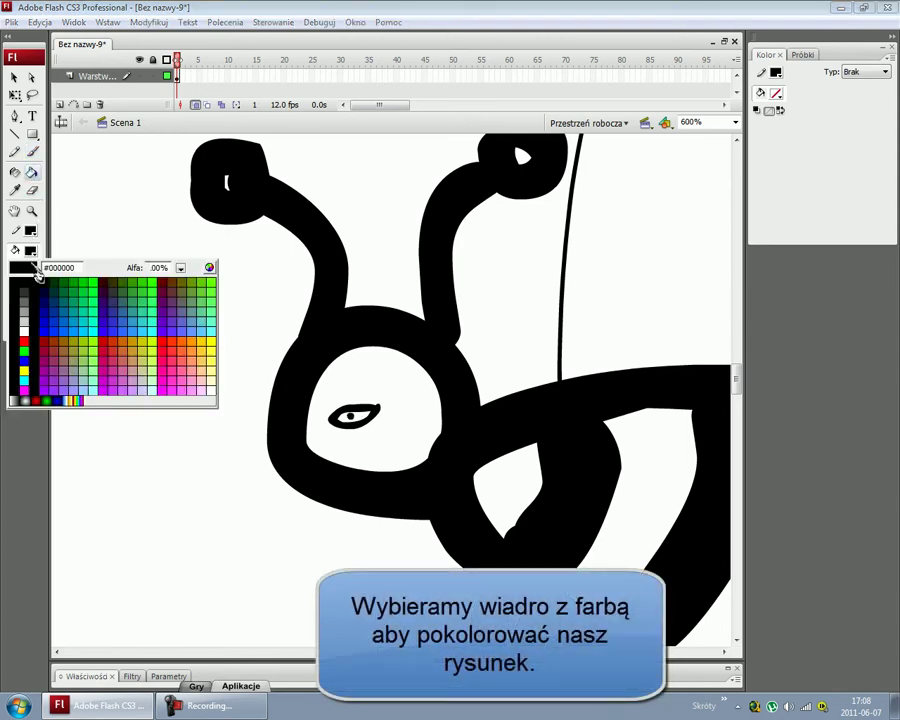
click(170, 380)
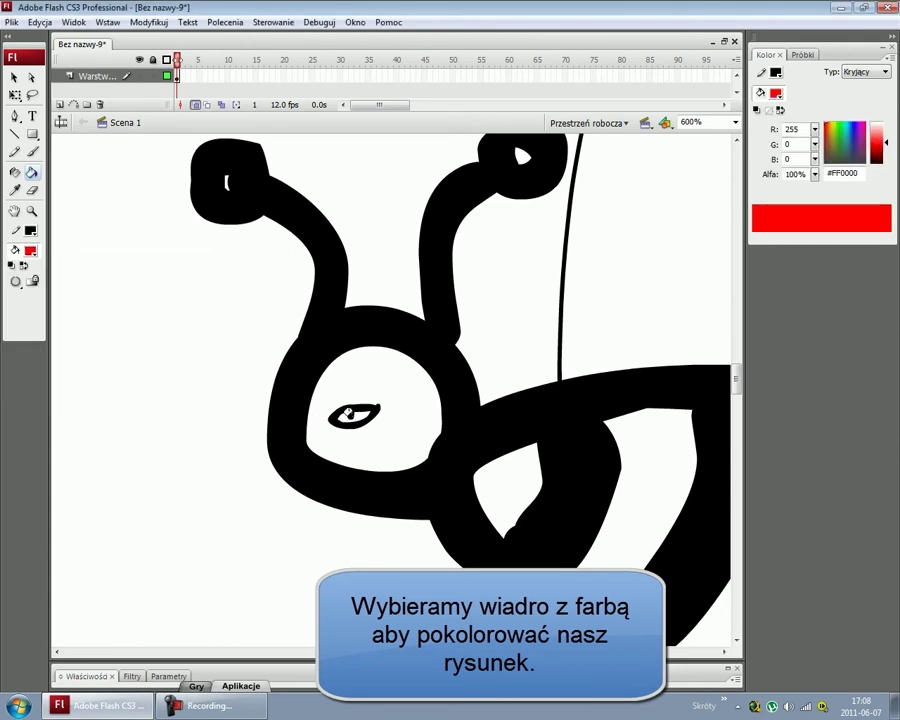
Fill the bee's head and the gap in the right antenna's tip with yellow (#FFFF00).
click(31, 251)
click(26, 368)
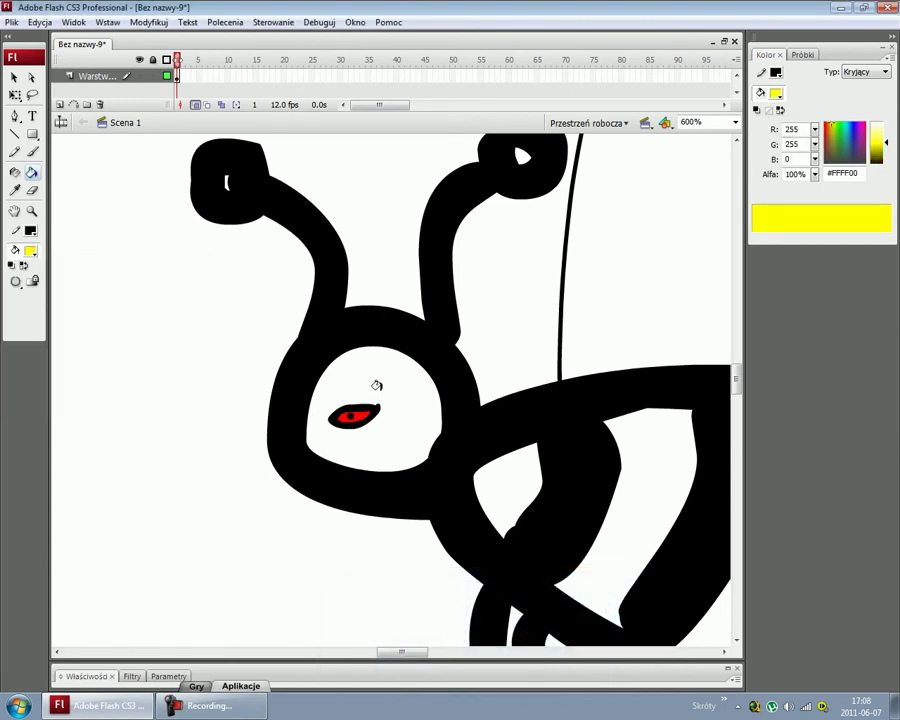
click(356, 378)
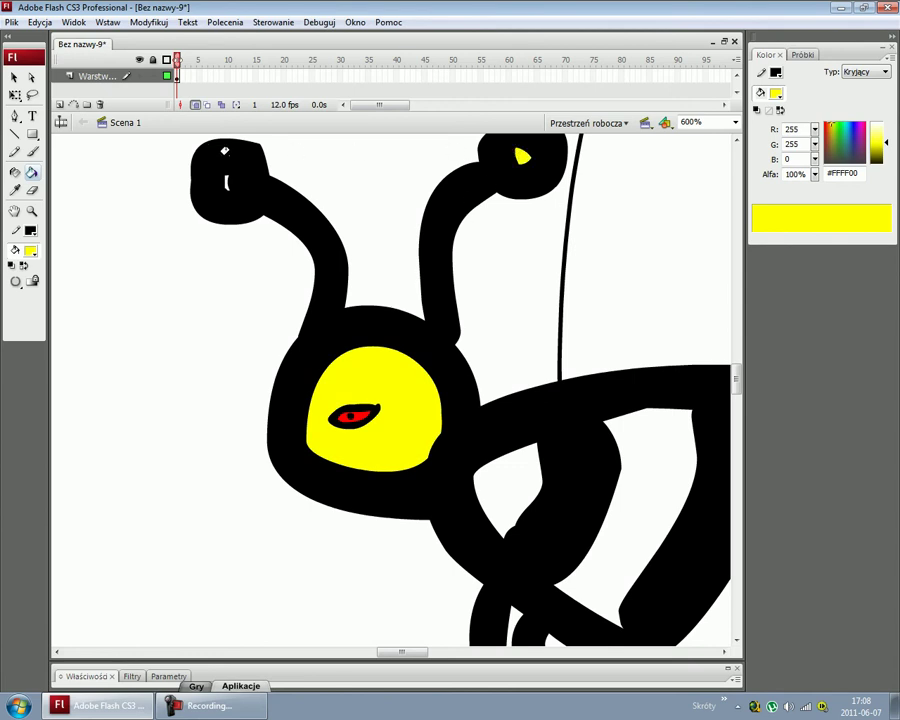
click(221, 175)
key(ctrl+z)
key(ctrl+y)
key(ctrl+z)
Fill all the white gaps between the black stripes of the bee's body with yellow using the Paint Bucket tool.
click(32, 210)
click(32, 281)
click(382, 408)
click(566, 458)
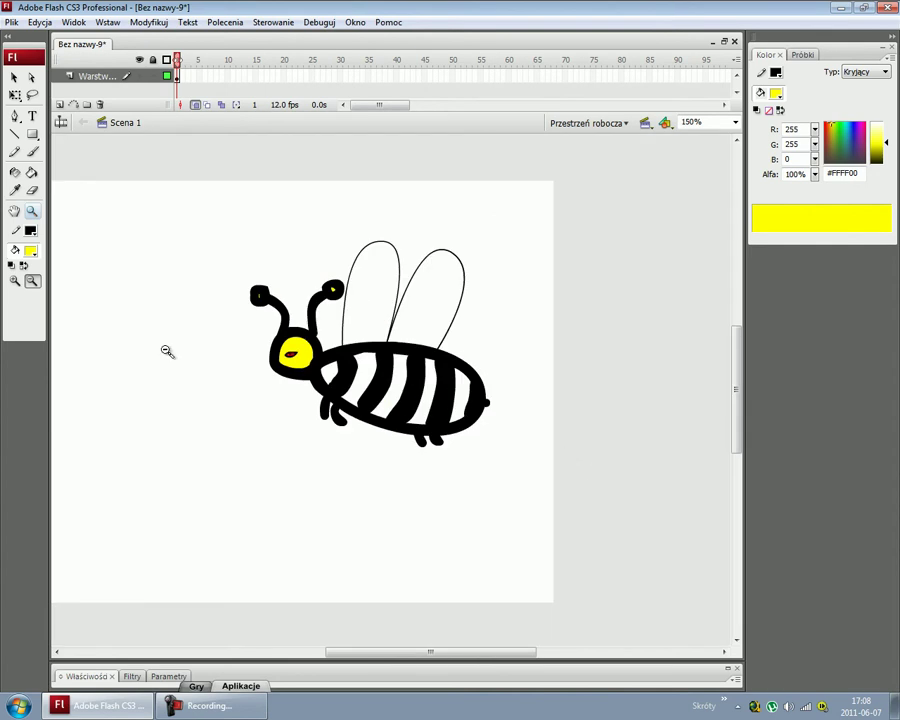
click(32, 172)
click(330, 378)
click(362, 380)
click(393, 372)
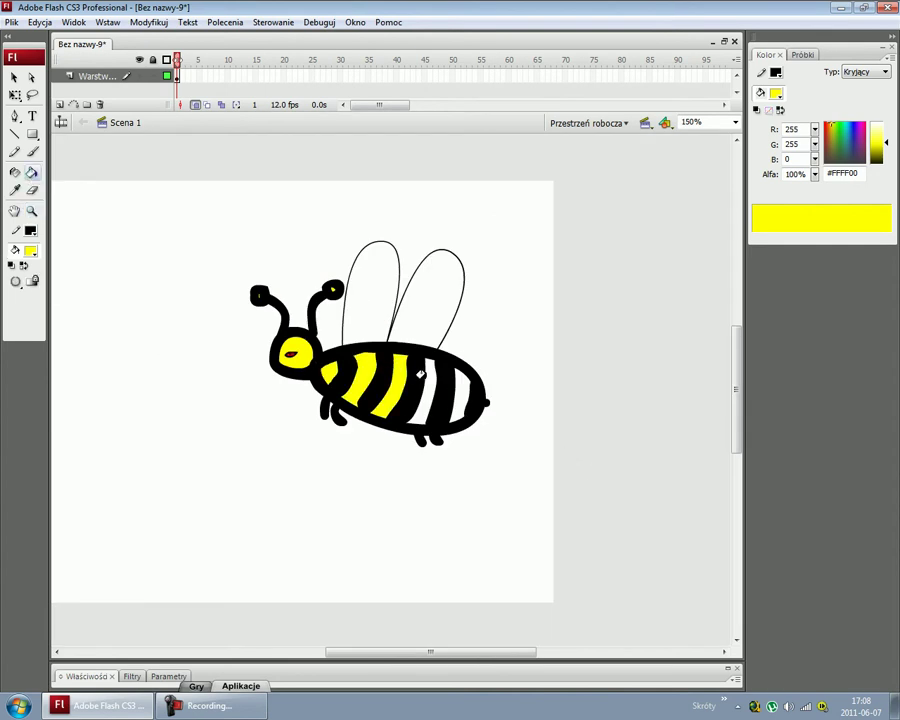
click(424, 375)
click(462, 391)
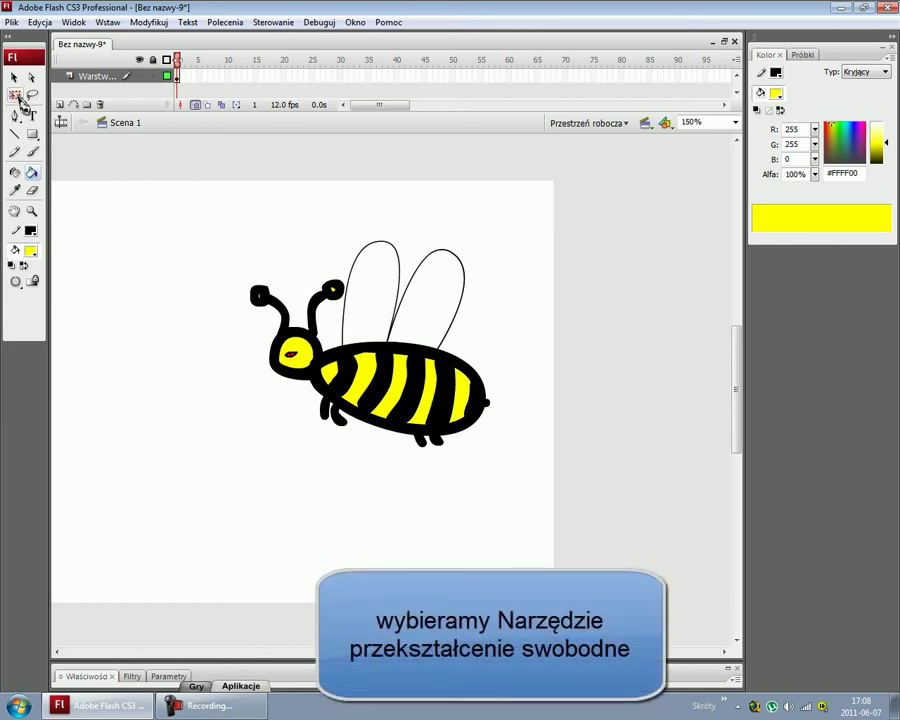
Select the whole bee with Free Transform, shrink it and place it just beyond the stage's right edge.
click(17, 96)
mouse_move(159, 196)
mouse_down()
mouse_move(516, 468)
mouse_move(368, 352)
mouse_move(345, 322)
mouse_move(590, 326)
mouse_move(645, 340)
mouse_up()
drag(508, 651, 488, 652)
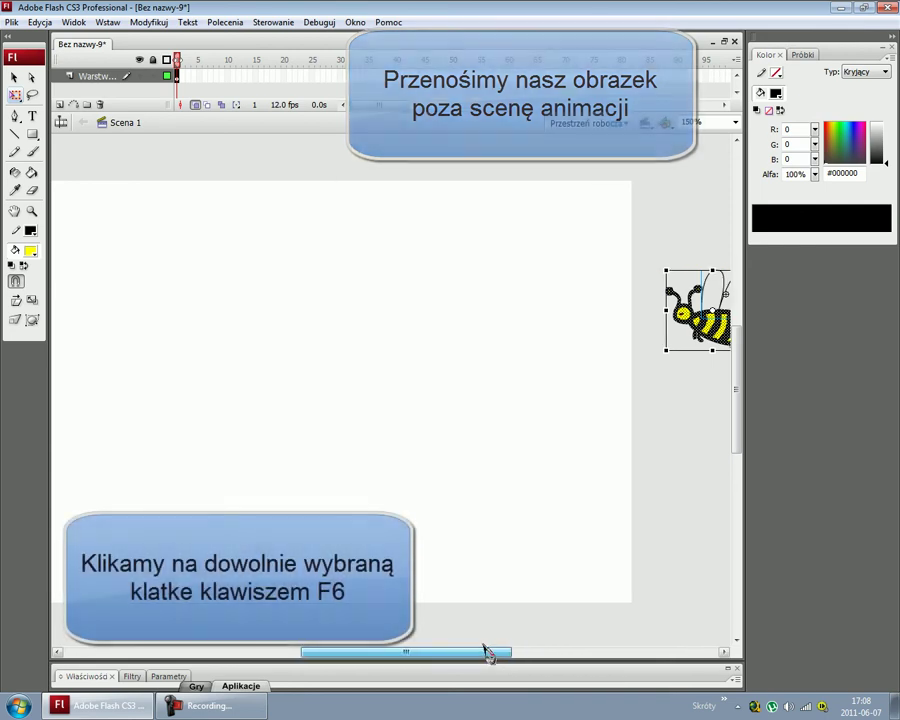
Insert a keyframe at frame 38 and move the bee there to just beyond the upper left edge of the stage.
click(388, 77)
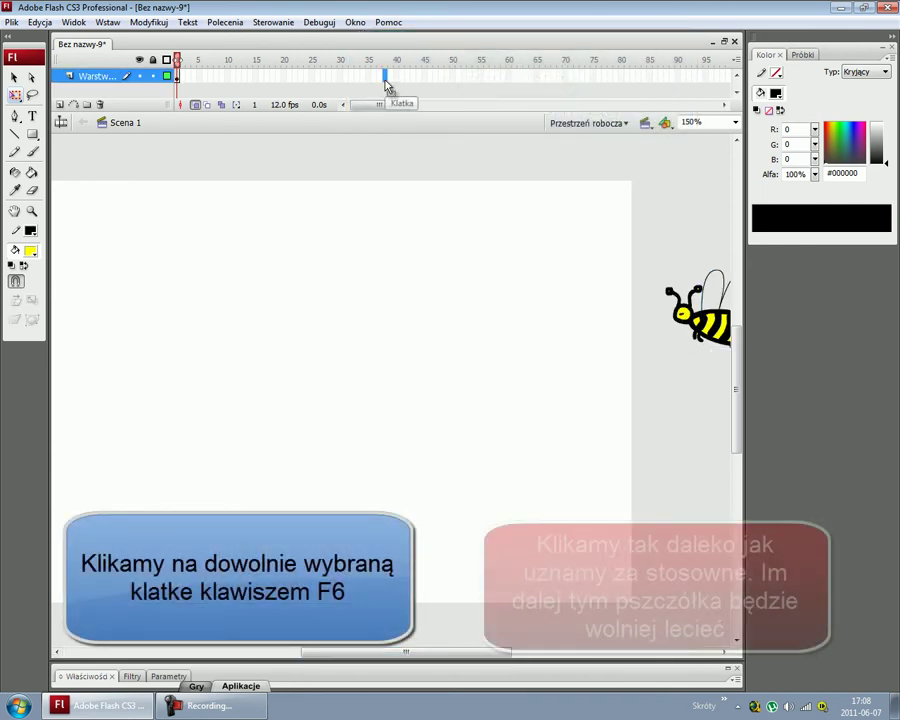
key(F6)
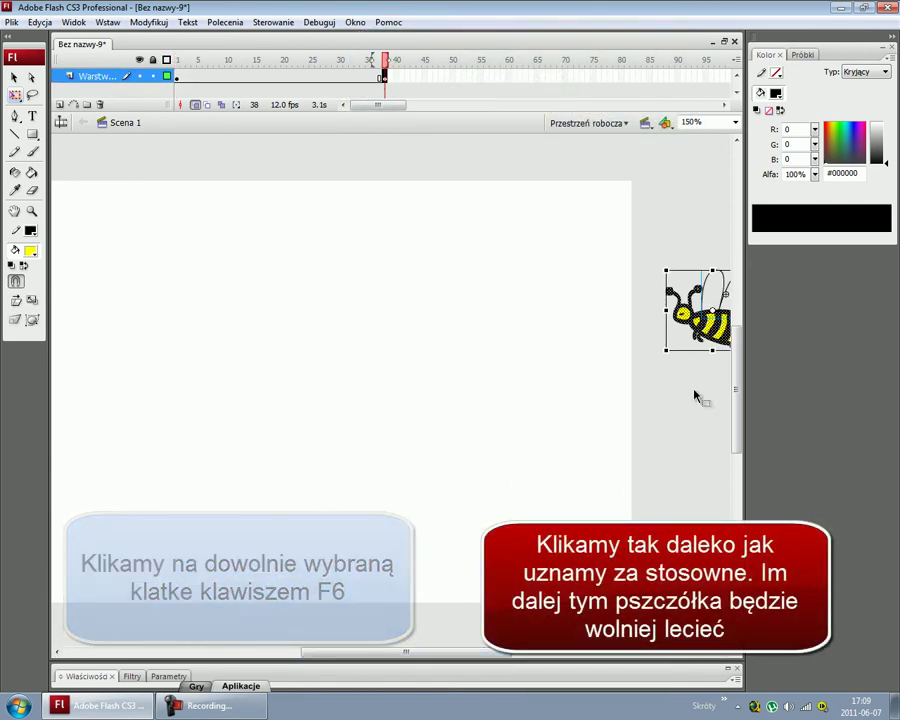
drag(705, 318, 171, 231)
drag(456, 656, 408, 617)
drag(355, 250, 155, 240)
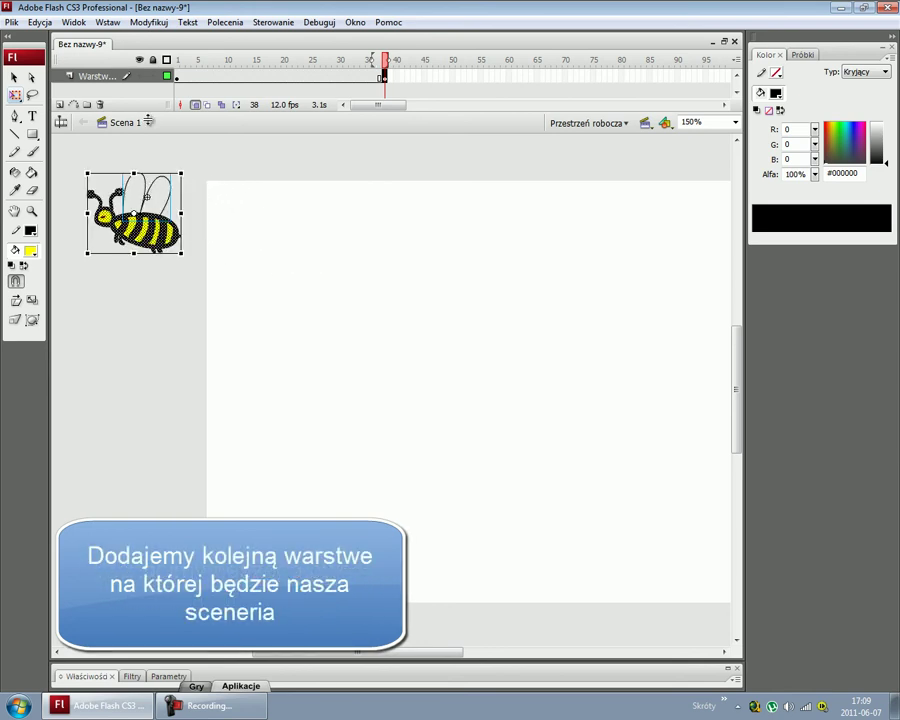
Add a new layer for the scenery and move it below the bee layer.
click(60, 104)
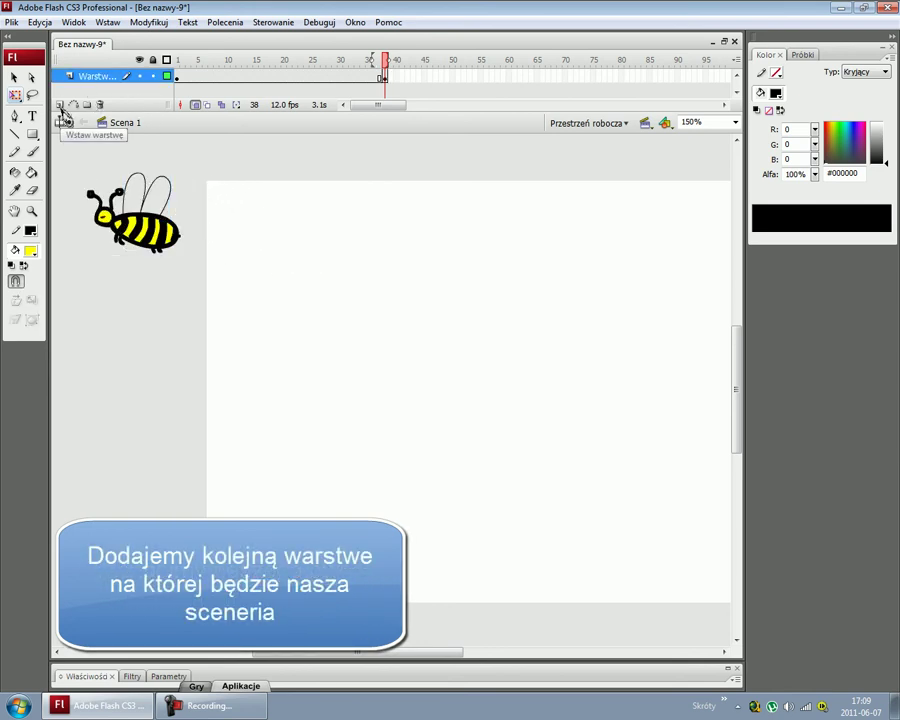
click(58, 90)
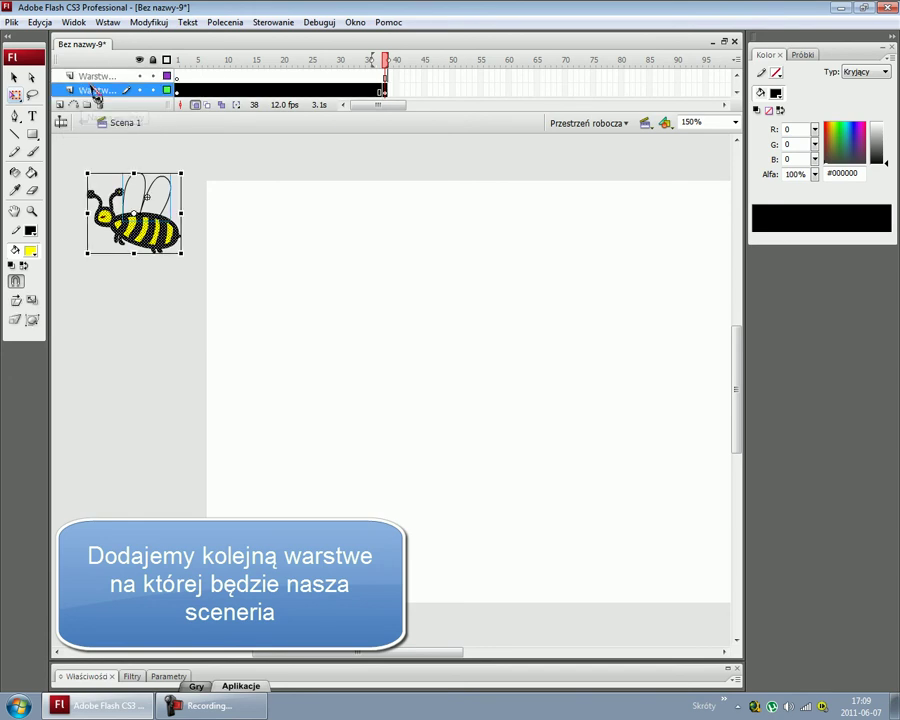
drag(95, 76, 98, 100)
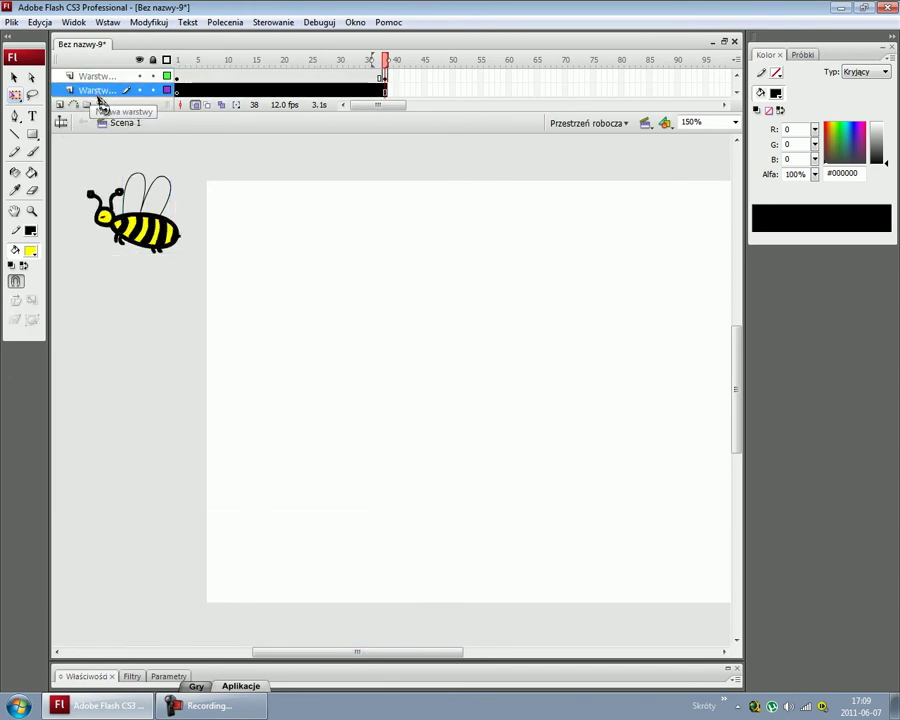
click(104, 78)
click(121, 91)
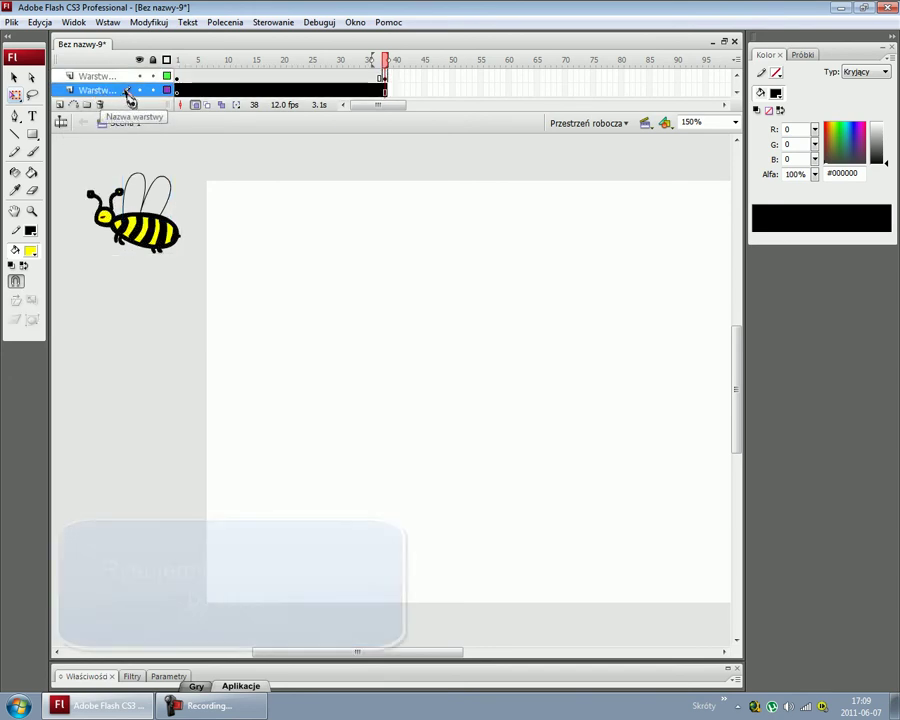
Hide the bee layer and make the scenery layer active.
click(136, 79)
click(139, 77)
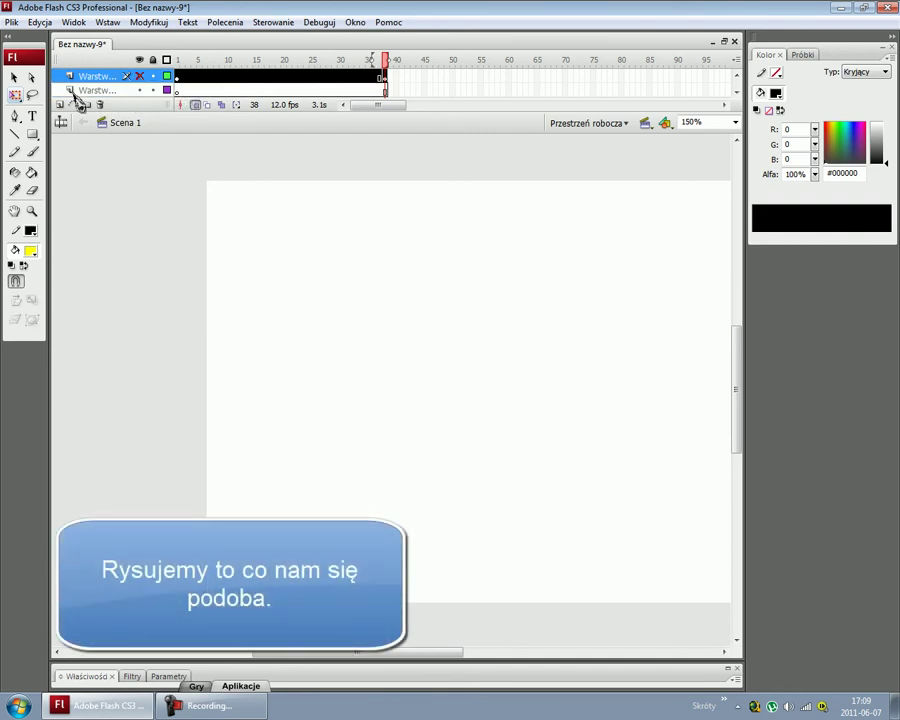
click(100, 91)
Paint two overlapping bright green (#00FF00) hill outlines across the lower part of the stage with the Brush tool.
click(31, 250)
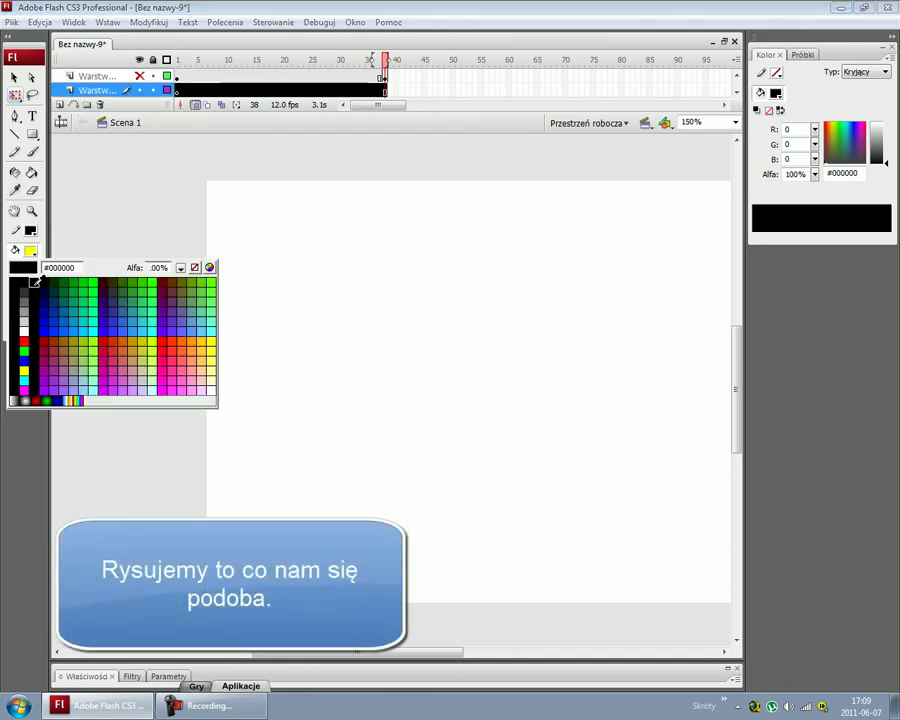
click(24, 348)
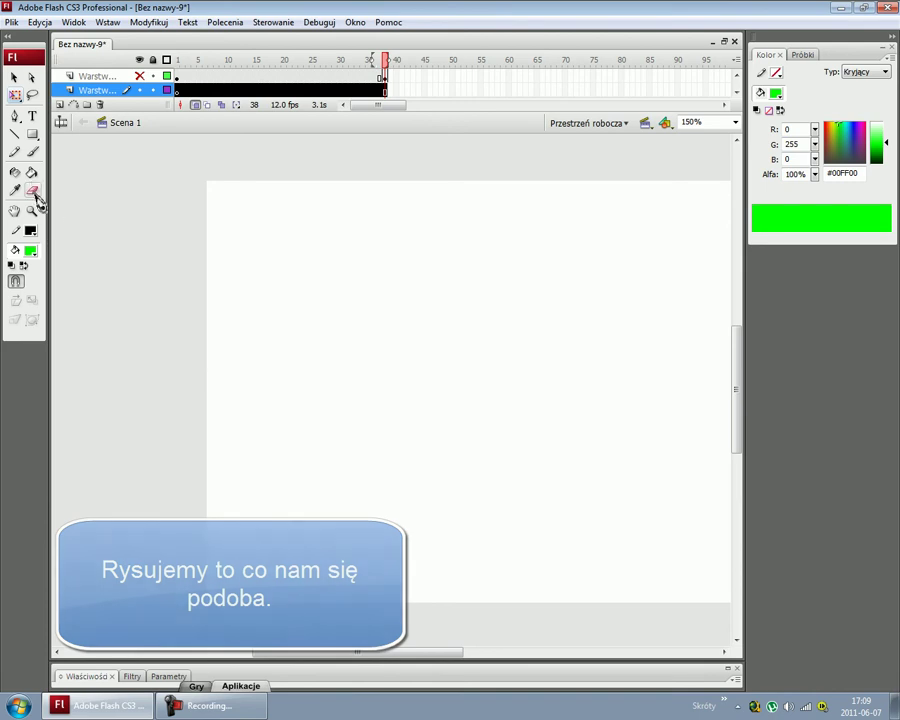
drag(416, 657, 442, 658)
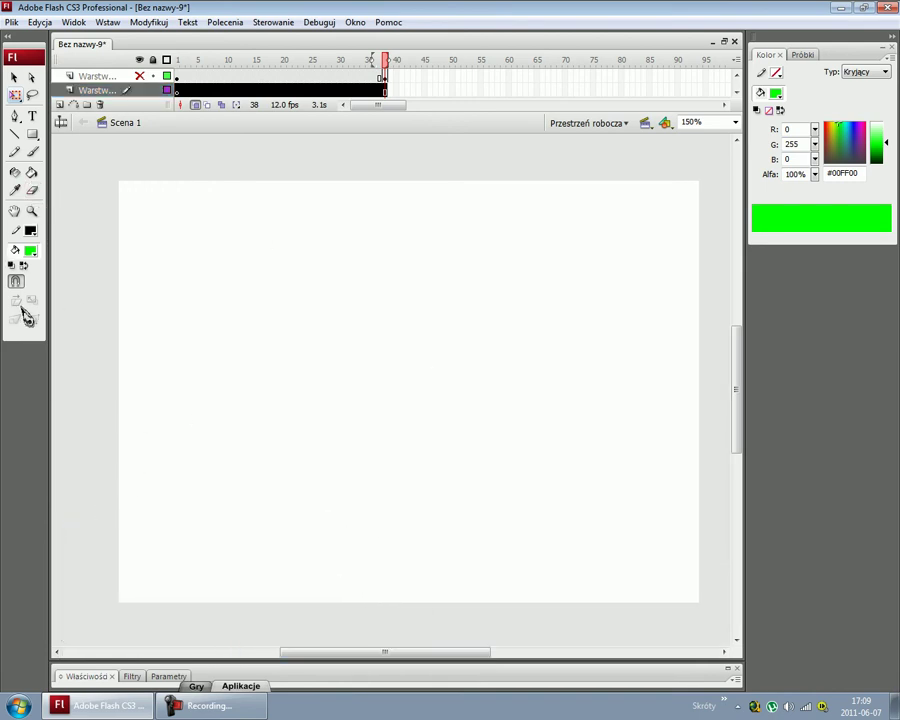
click(31, 152)
mouse_move(95, 508)
mouse_down()
mouse_move(198, 485)
mouse_move(469, 547)
mouse_up()
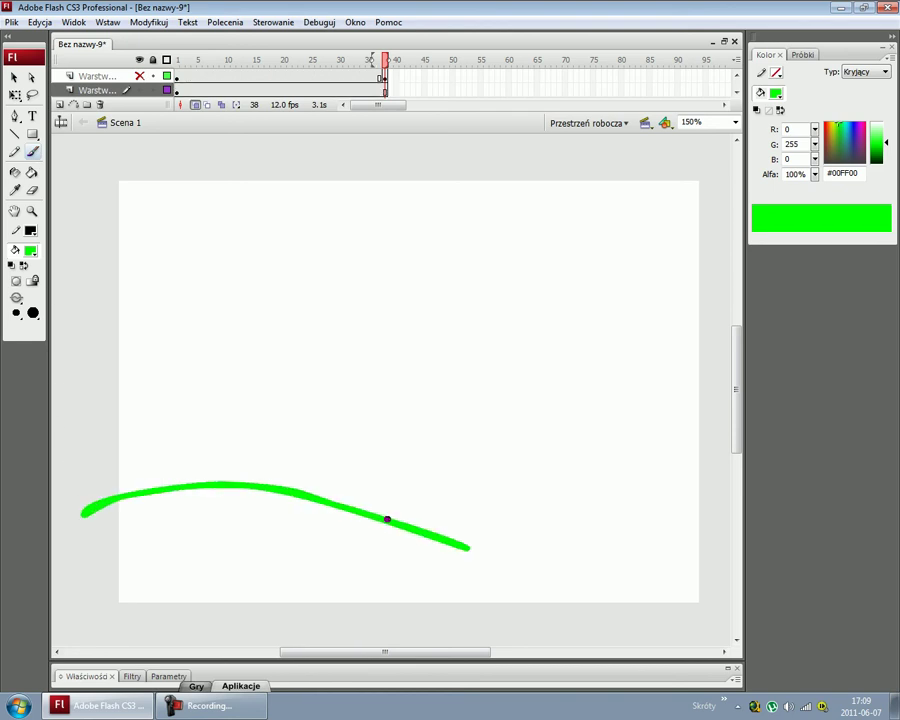
mouse_move(387, 519)
mouse_down()
mouse_move(531, 483)
mouse_move(687, 509)
mouse_move(741, 539)
mouse_up()
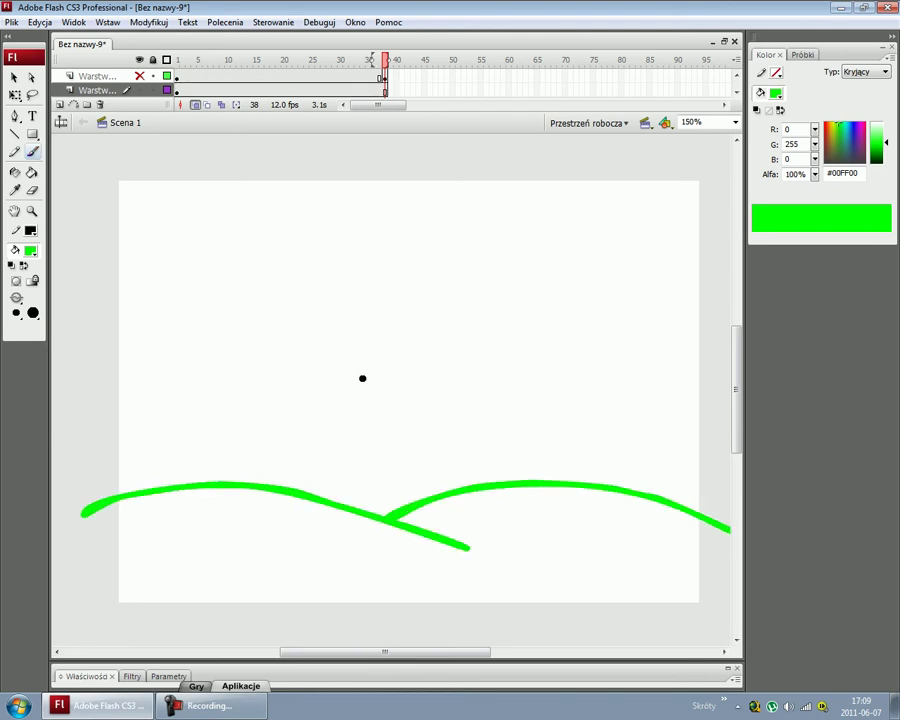
Paint two cyan (#00FFFF) cloud outlines side by side in the upper part of the stage with a larger brush.
click(31, 249)
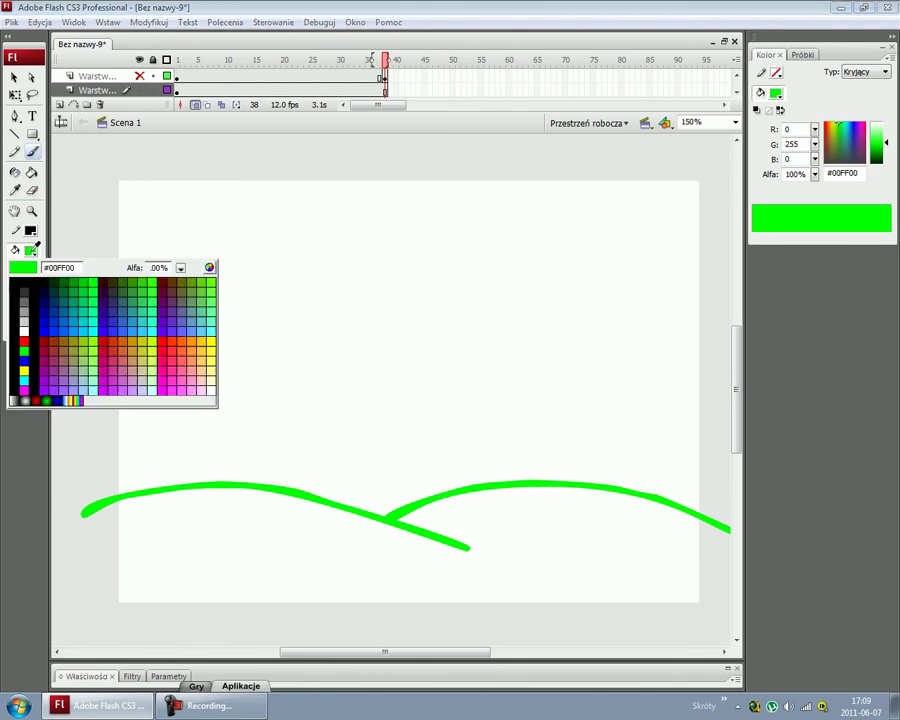
click(25, 381)
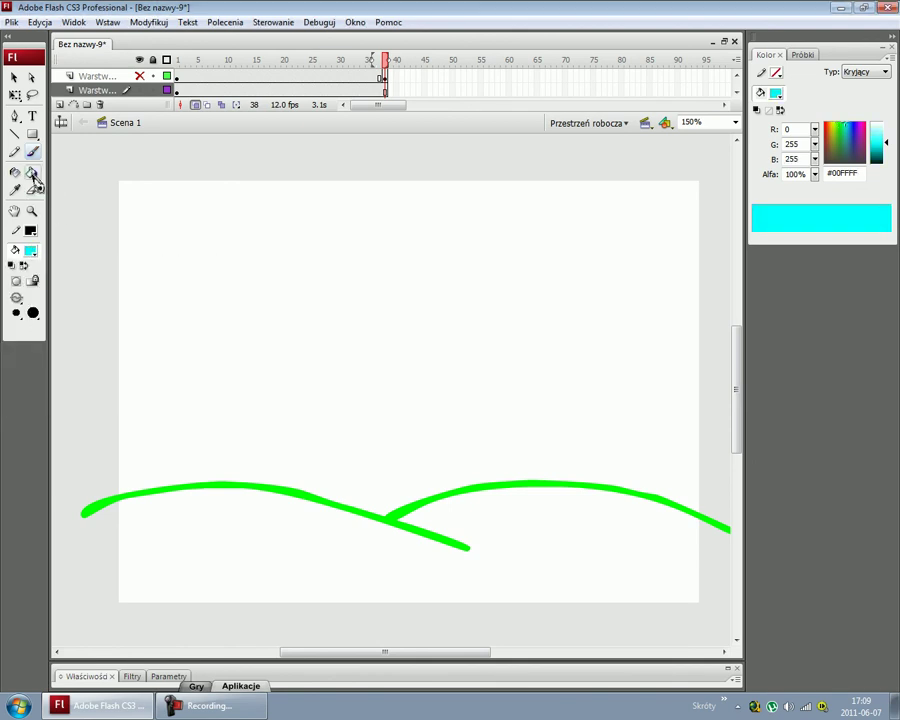
click(32, 313)
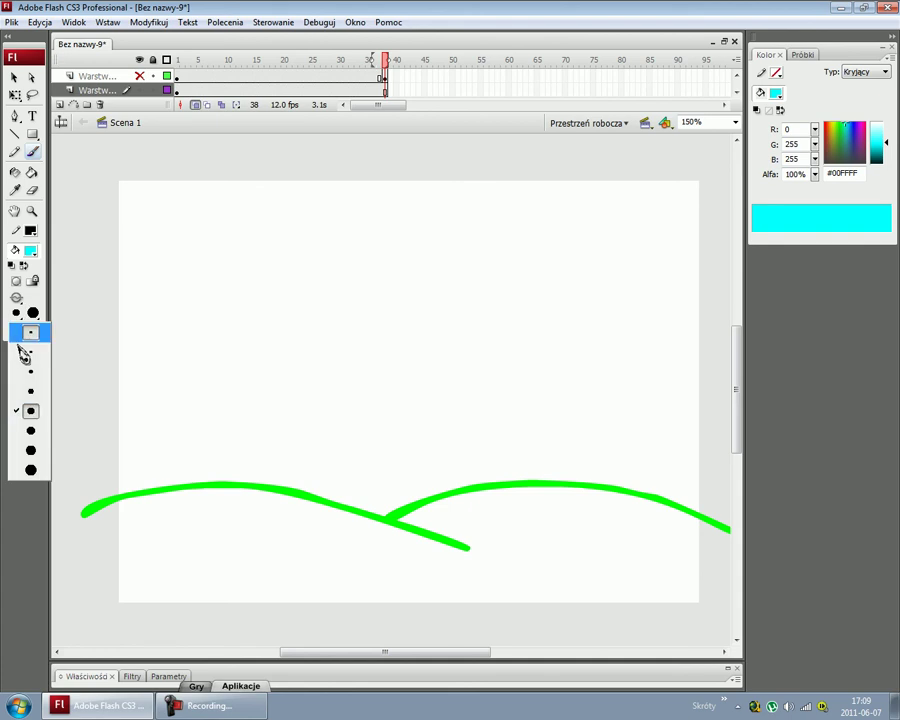
click(28, 455)
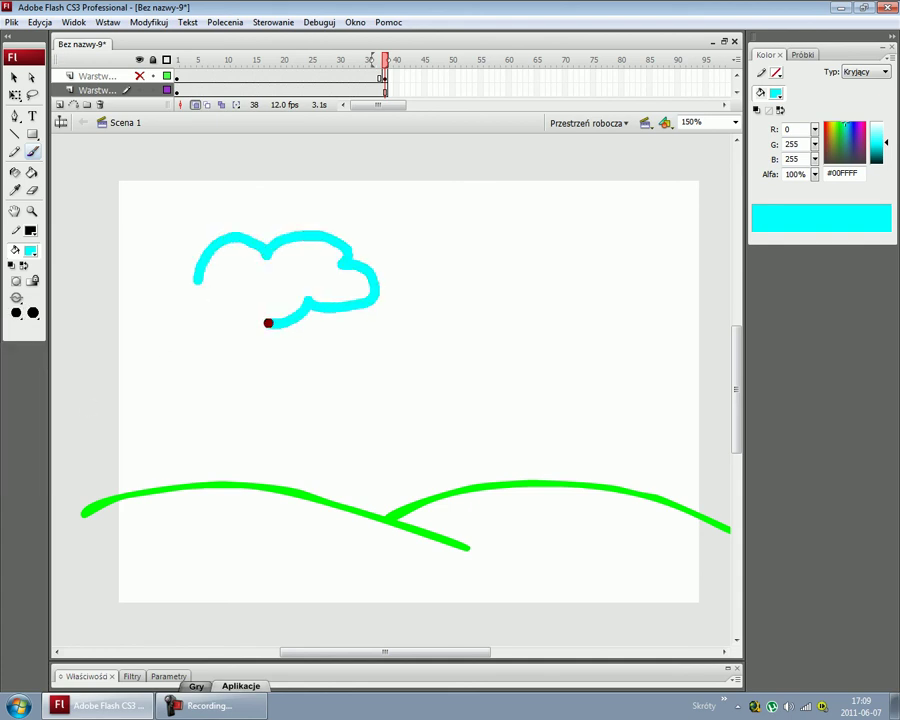
drag(176, 283, 198, 272)
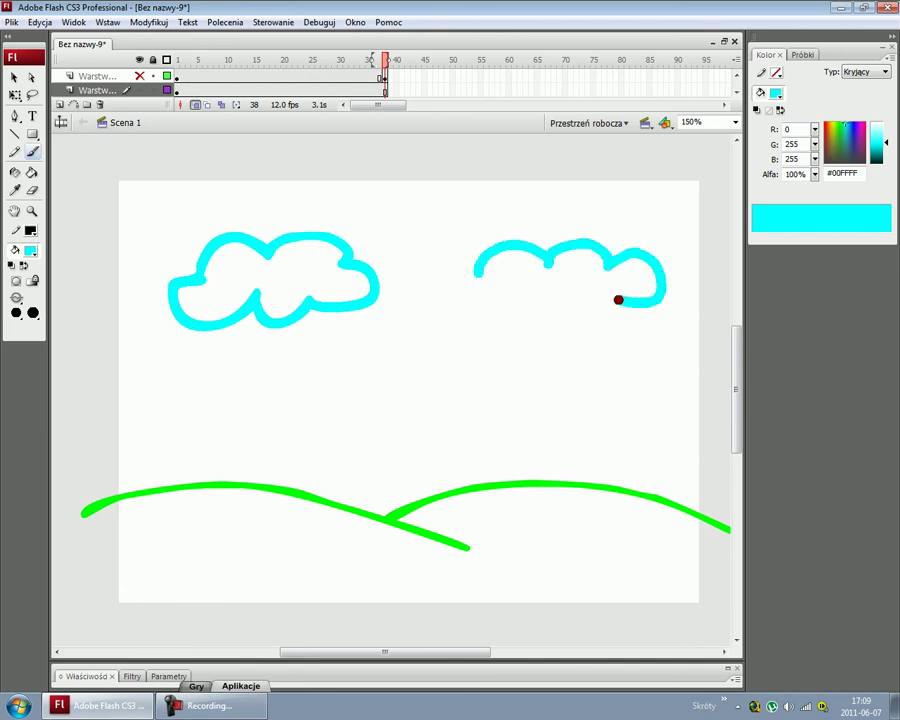
mouse_move(527, 297)
mouse_down()
mouse_move(490, 325)
mouse_move(478, 268)
mouse_up()
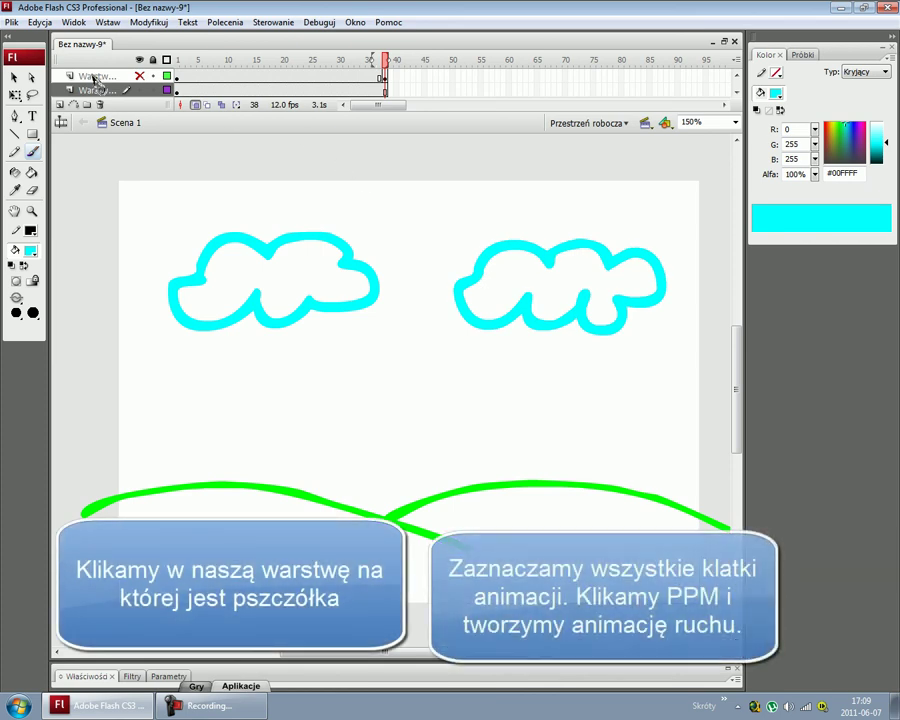
With the bee layer visible again, create a motion tween across its frames 1 to 38 and test the movie.
click(98, 77)
click(139, 76)
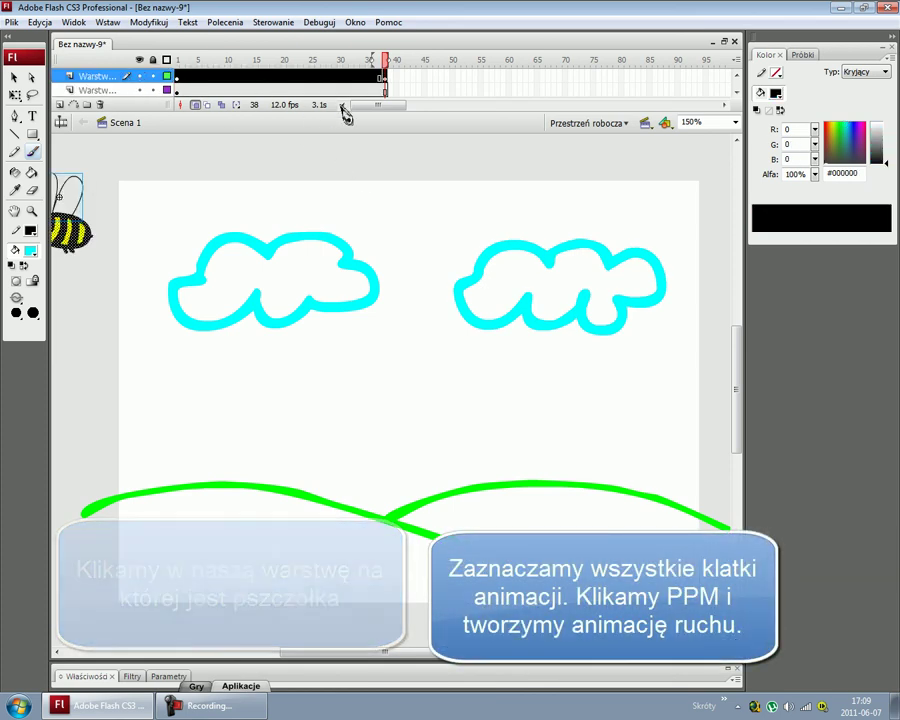
click(358, 80)
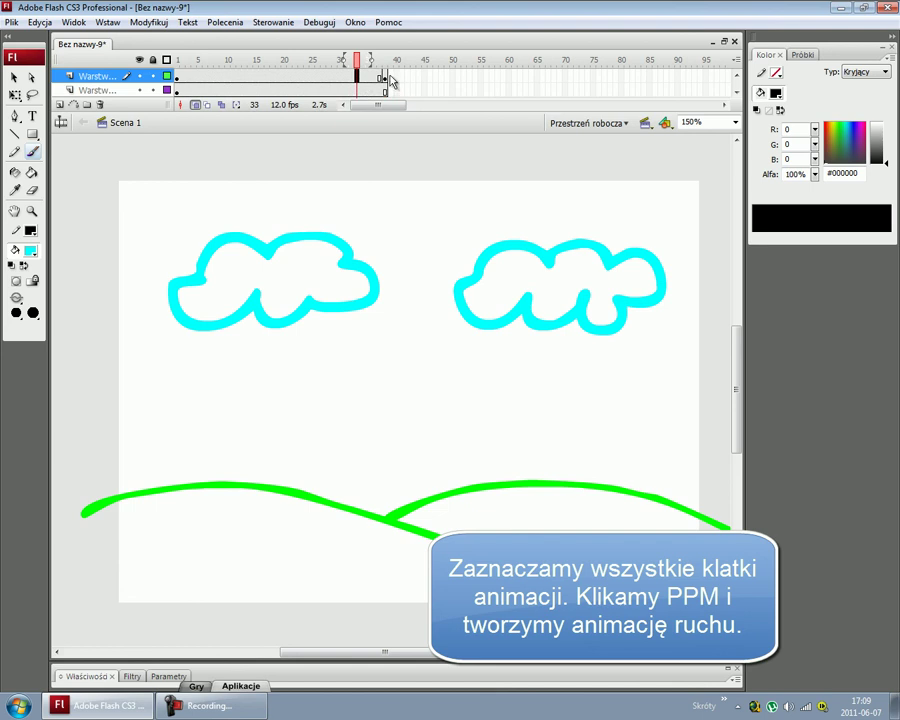
drag(388, 80, 181, 80)
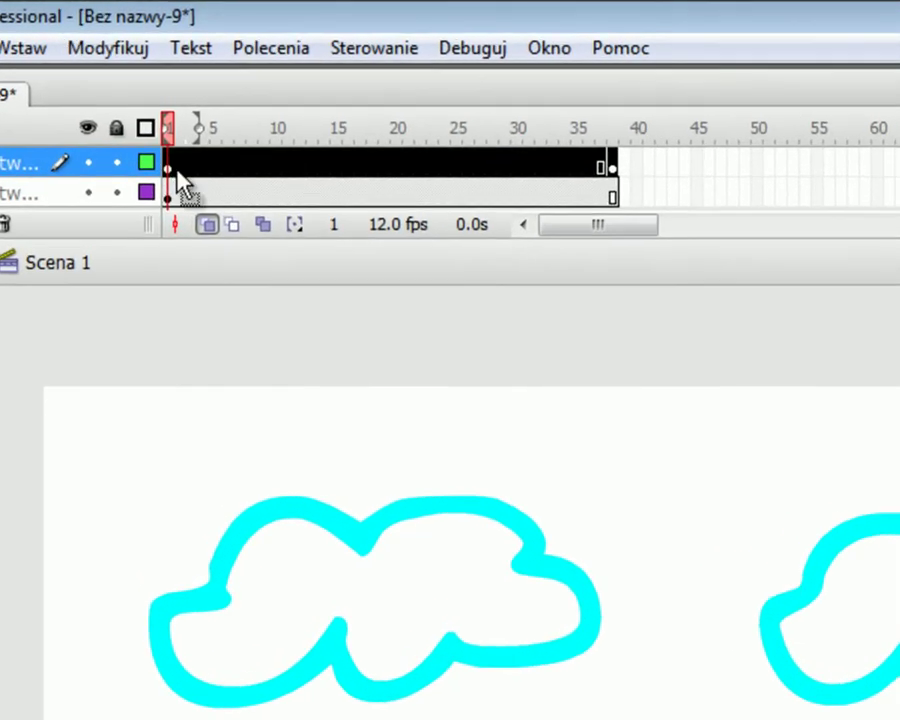
right_click(195, 161)
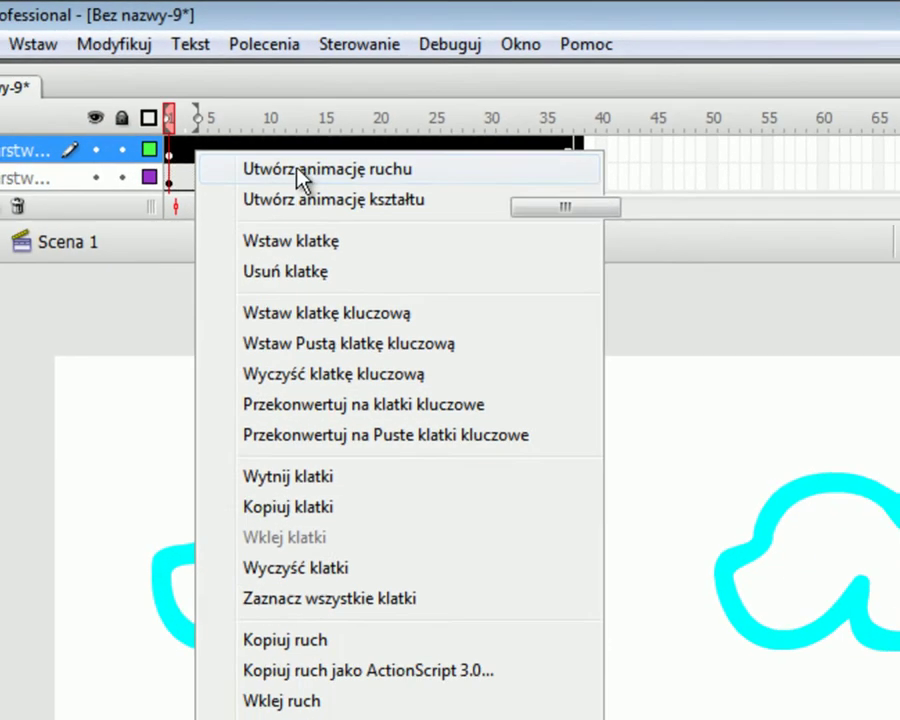
click(298, 170)
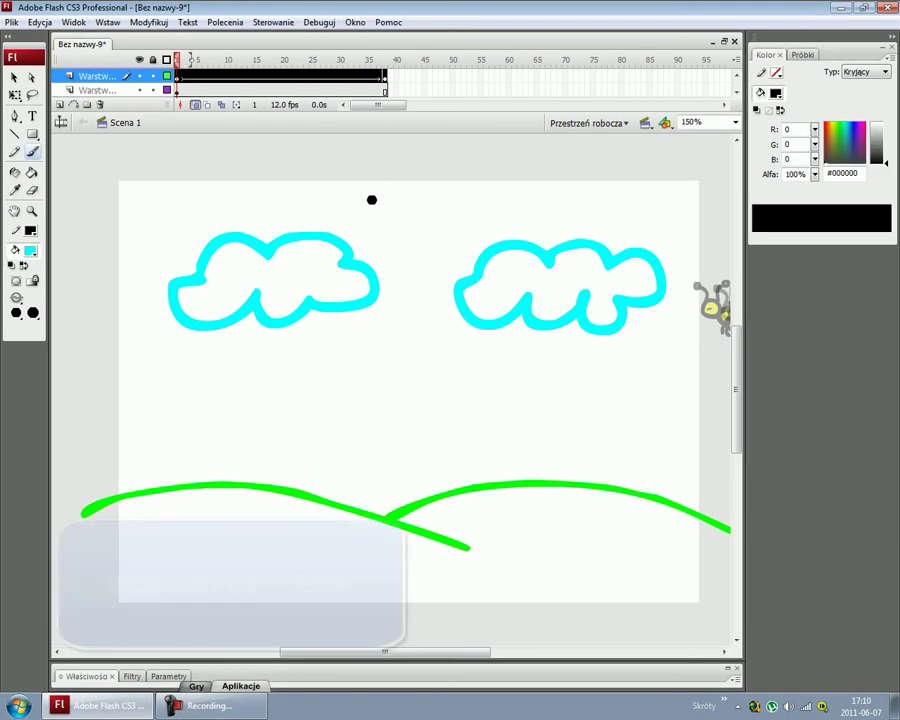
key(ctrl+Return)
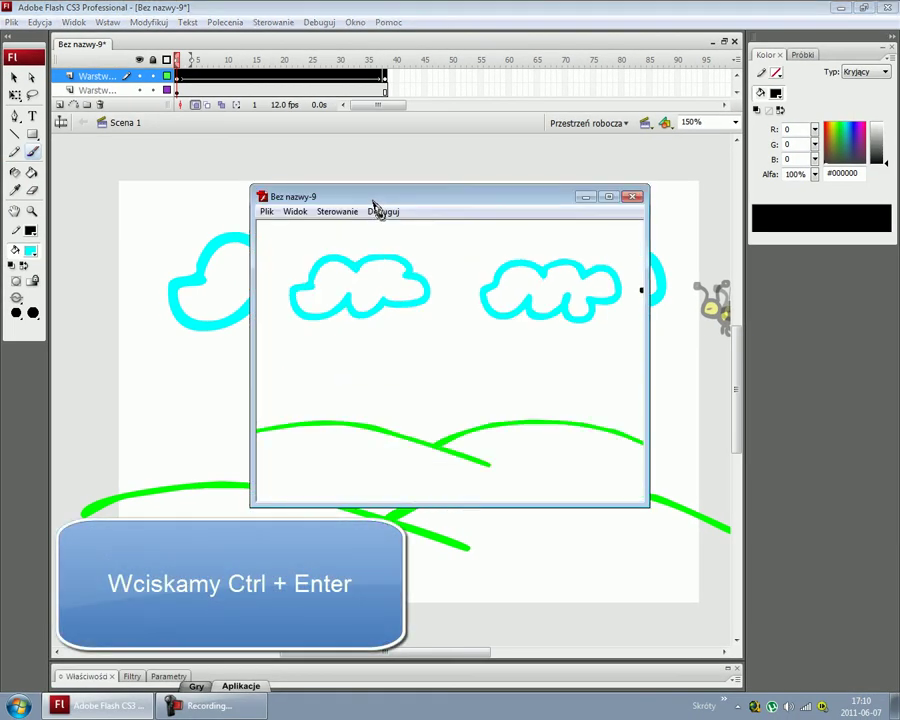